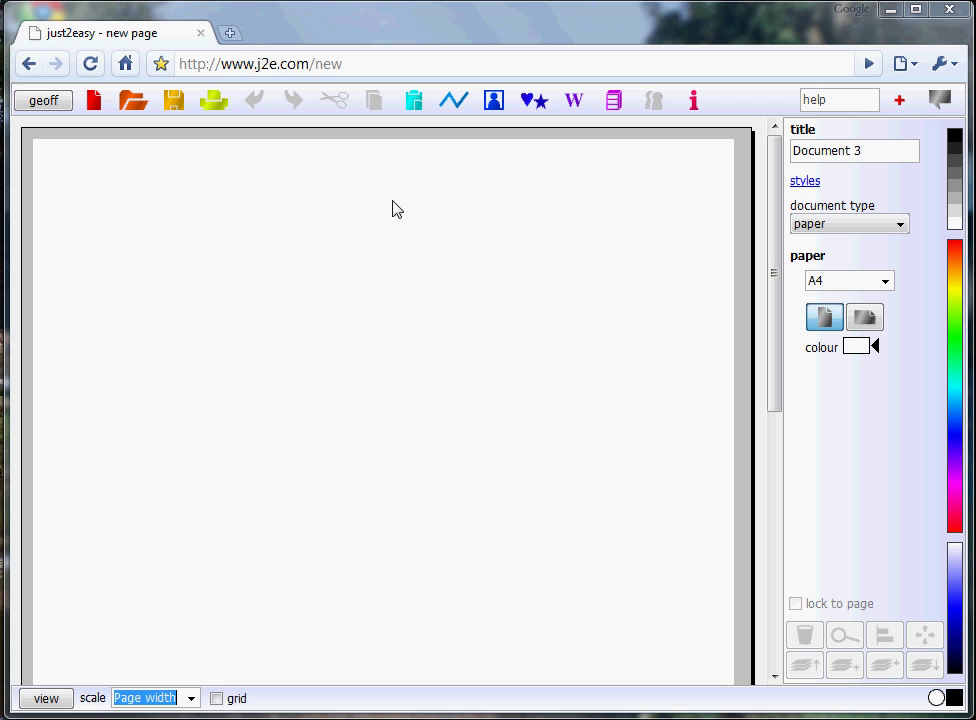
Step: Switch to the freehand pen tool with yellow as the drawing colour
click(456, 104)
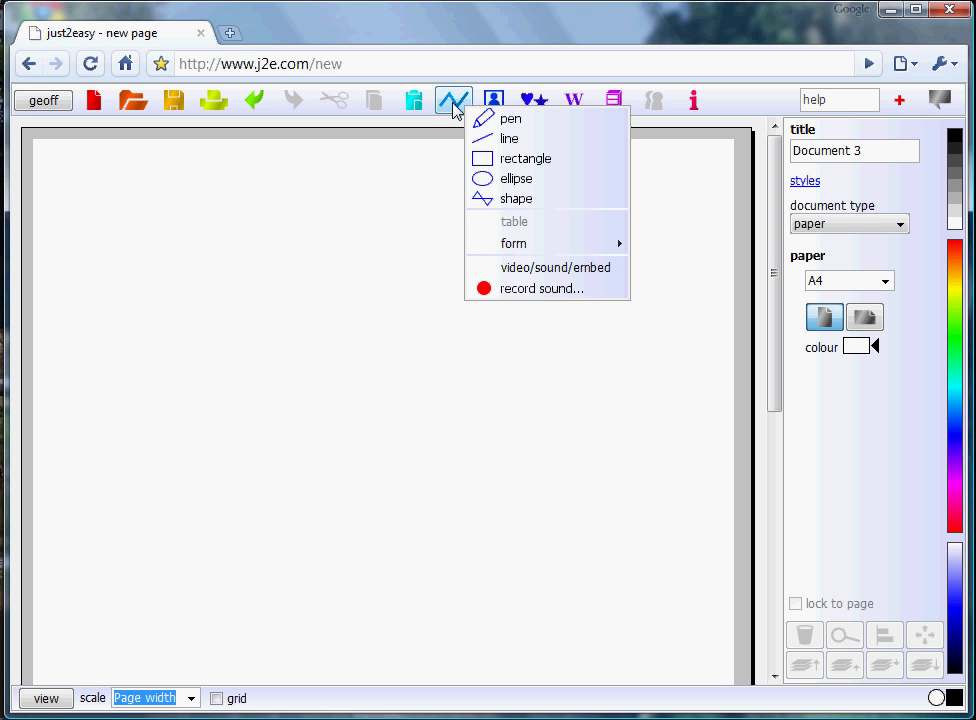
click(500, 122)
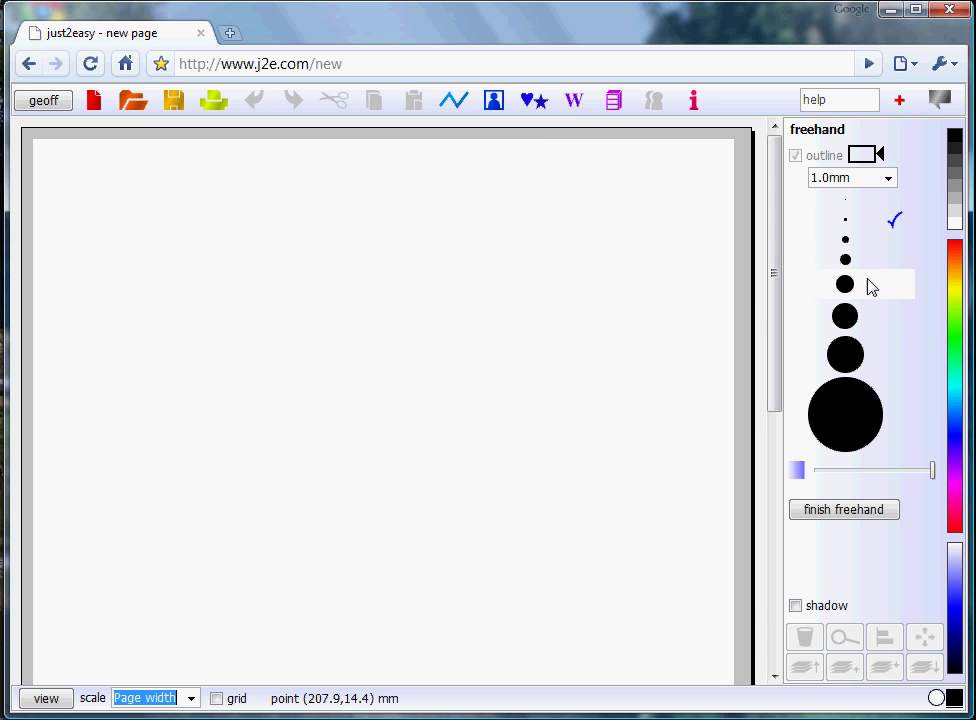
click(955, 292)
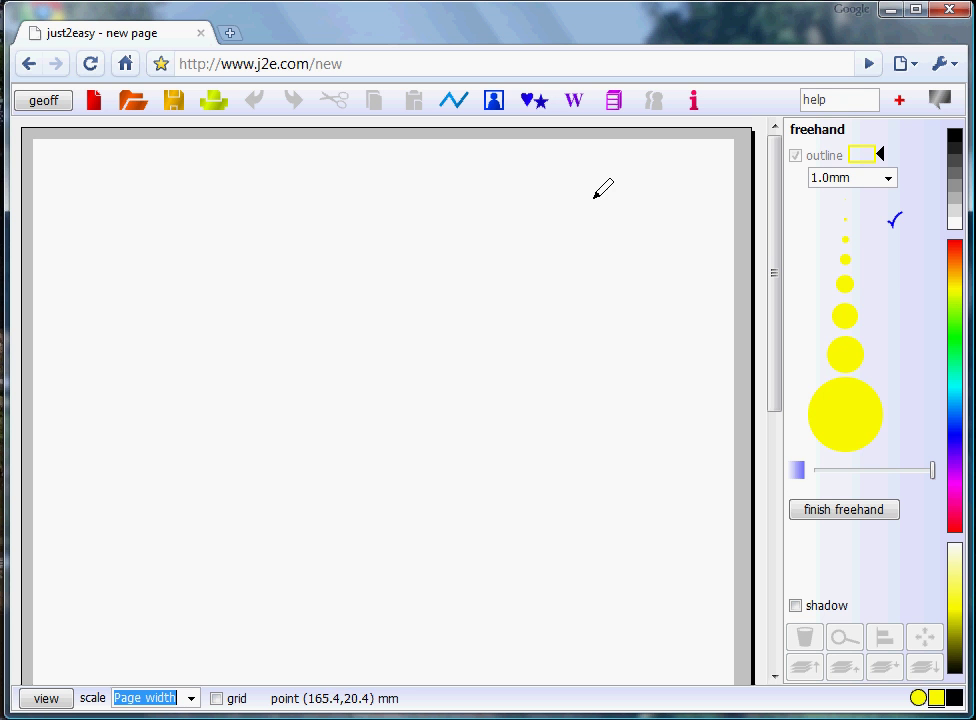
Step: Draw a yellow sun circle ringed with short rays near the page's top right
mouse_move(595, 196)
mouse_down()
mouse_move(580, 192)
mouse_move(545, 255)
mouse_move(606, 296)
mouse_move(642, 215)
mouse_move(598, 195)
mouse_move(631, 184)
mouse_move(672, 190)
mouse_move(688, 220)
mouse_move(685, 254)
mouse_up()
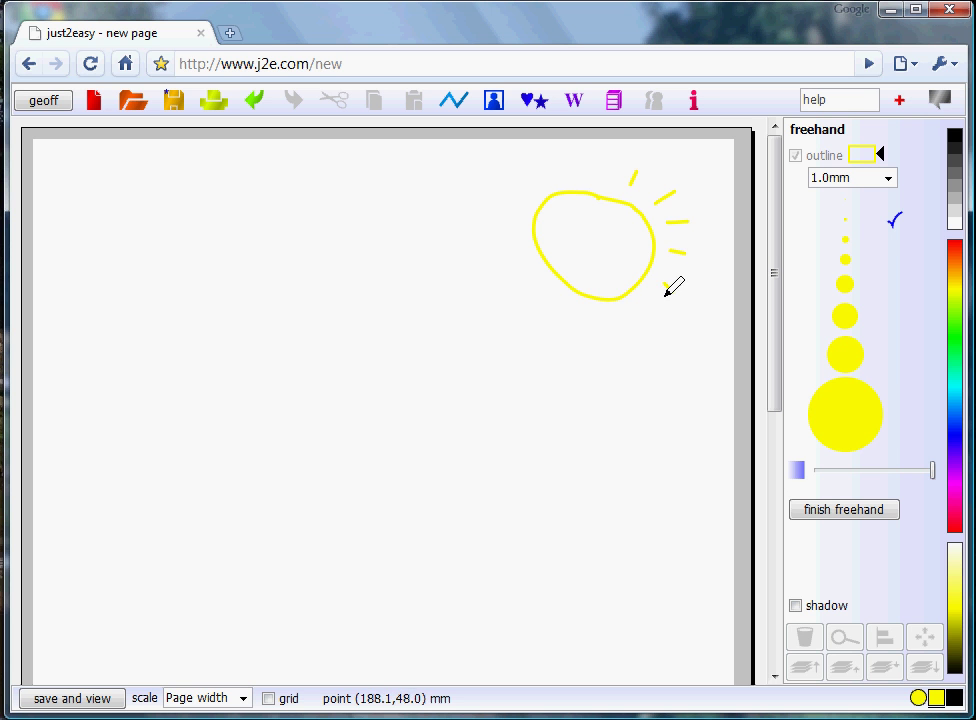
mouse_move(649, 298)
mouse_down()
mouse_move(654, 310)
mouse_move(629, 326)
mouse_move(596, 329)
mouse_move(518, 296)
mouse_move(508, 267)
mouse_move(515, 193)
mouse_move(560, 170)
mouse_move(631, 172)
mouse_up()
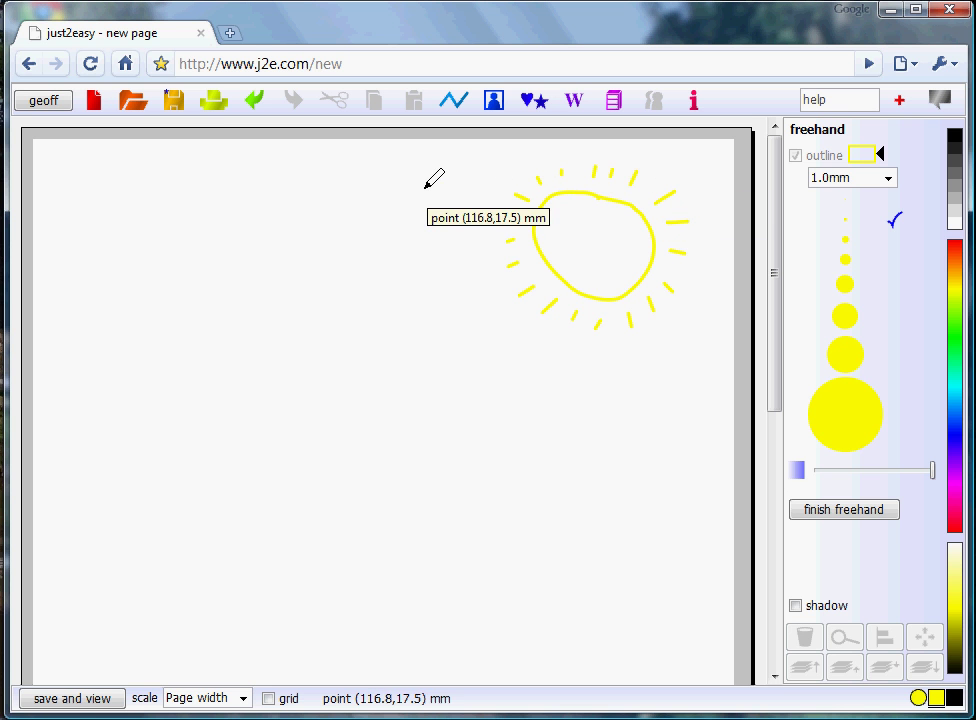
key(Escape)
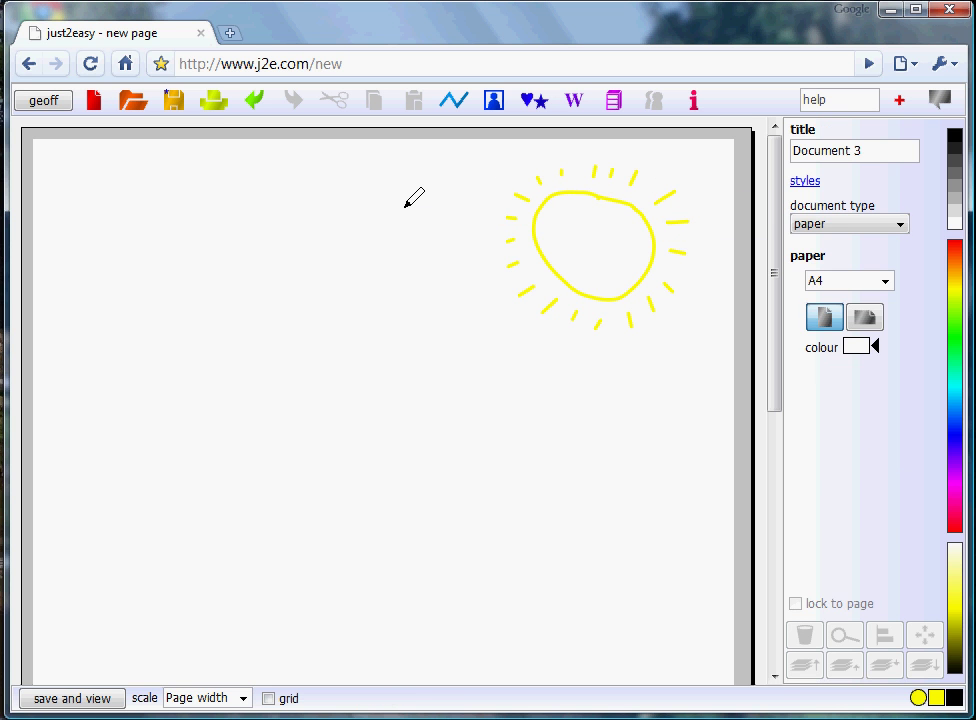
Step: Give the sun outline a yellow diagonal hatch fill
click(610, 207)
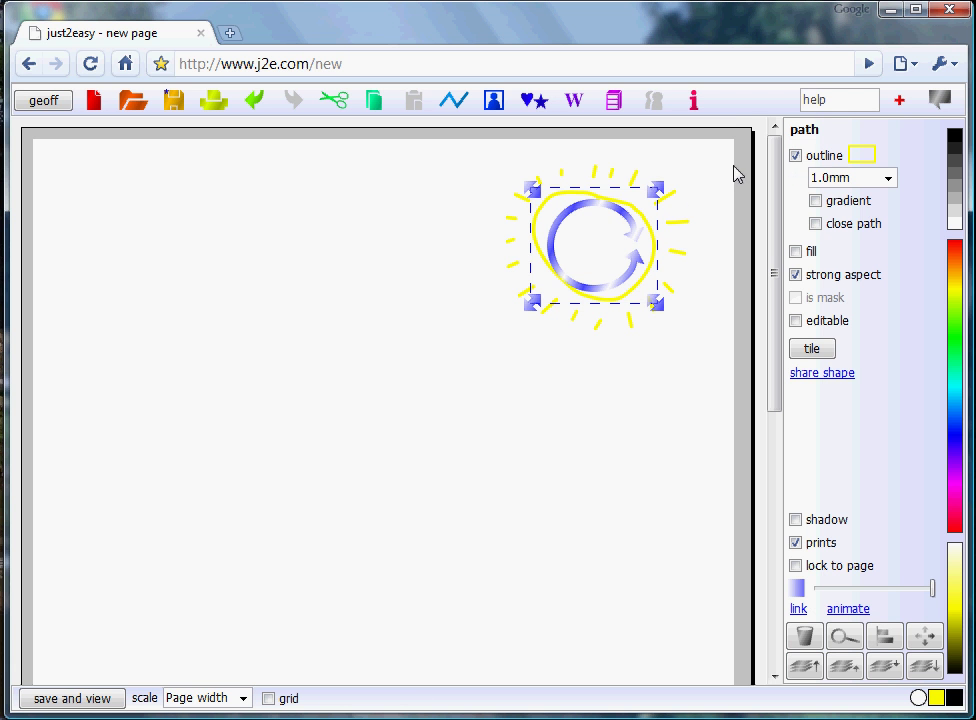
click(803, 251)
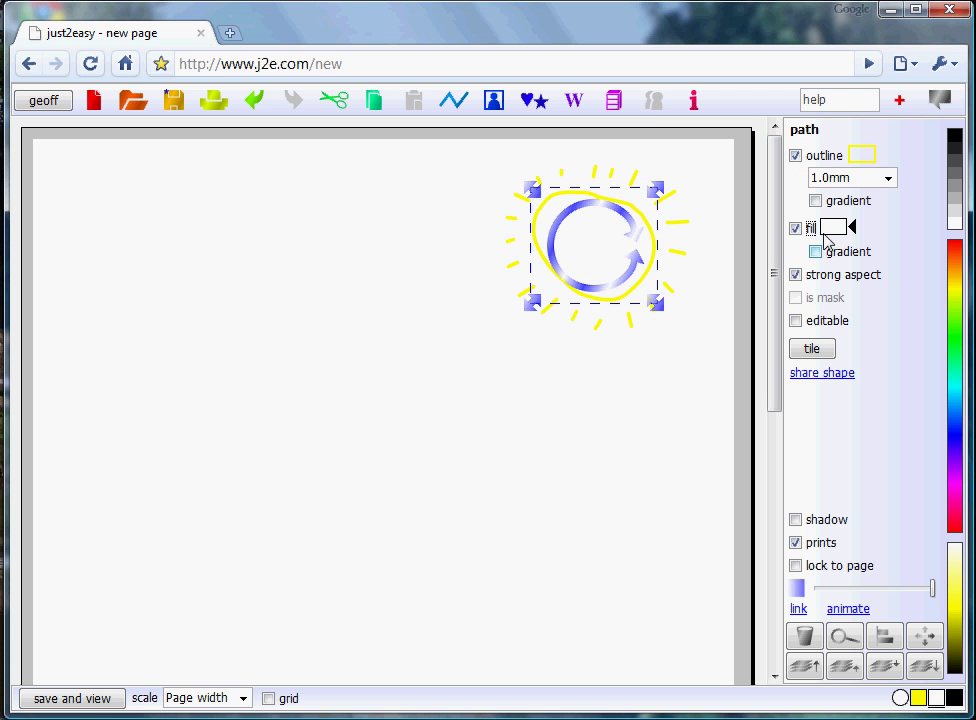
click(836, 229)
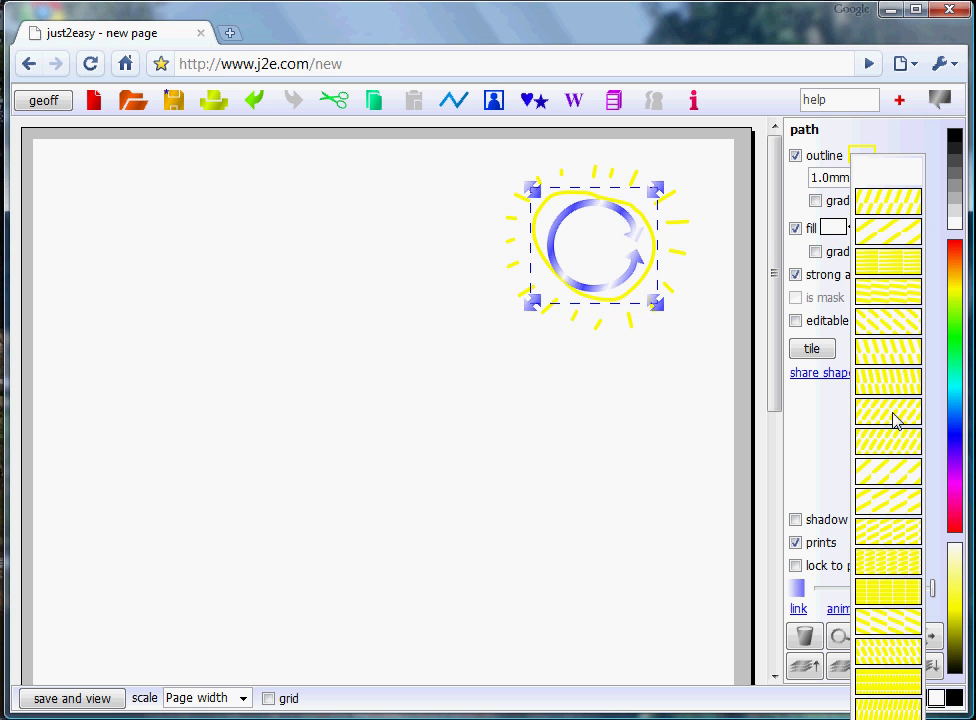
click(891, 477)
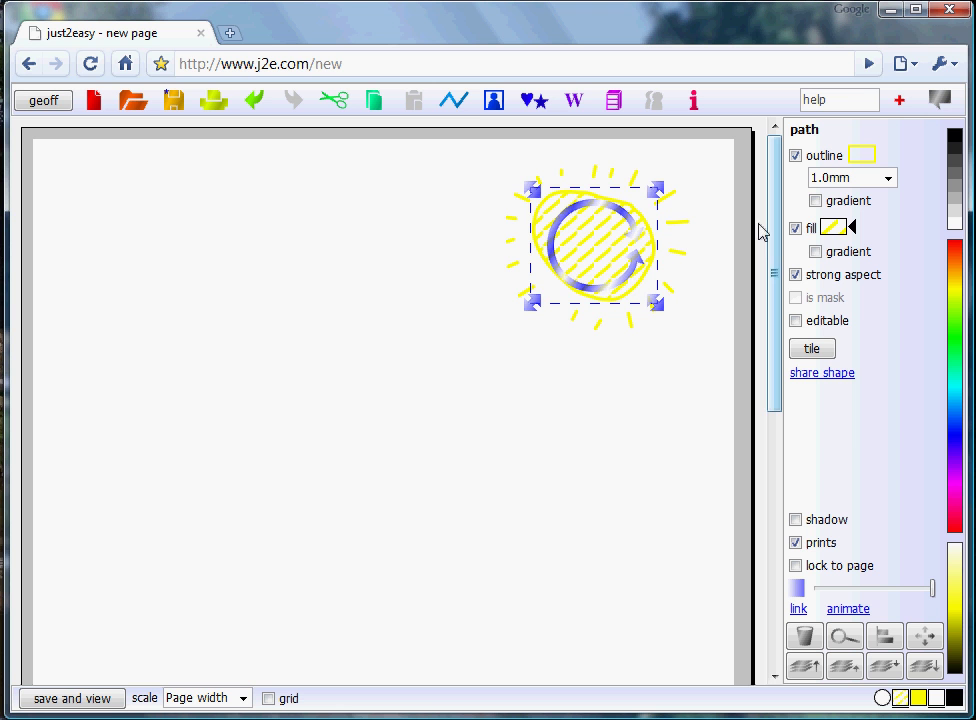
click(452, 104)
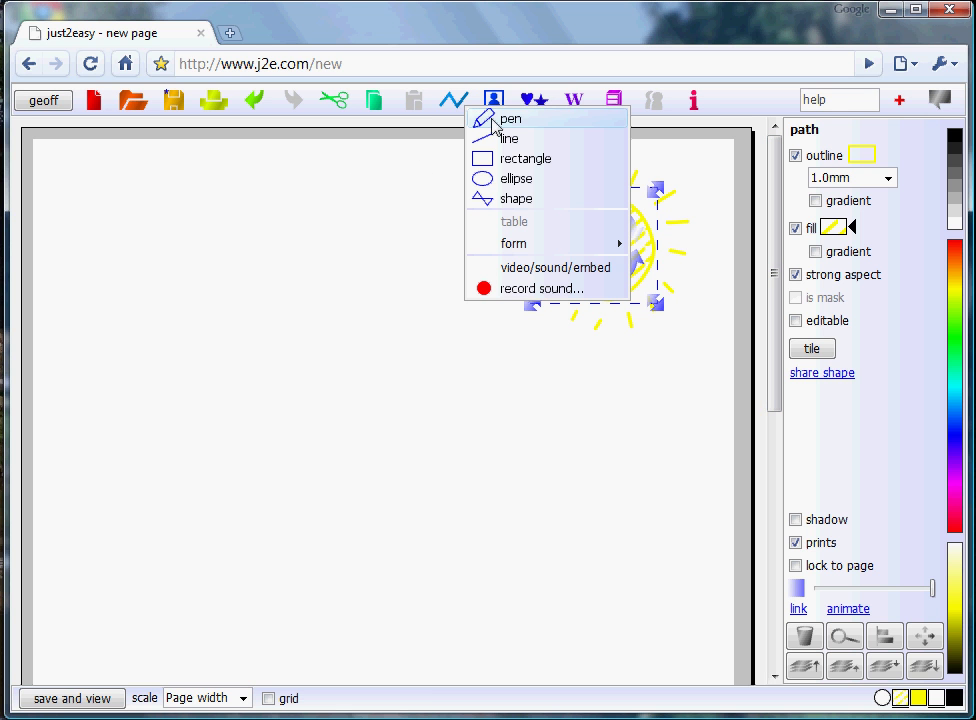
Step: Draw two overlapping black cloud outlines in the upper-left sky with the pen
click(493, 121)
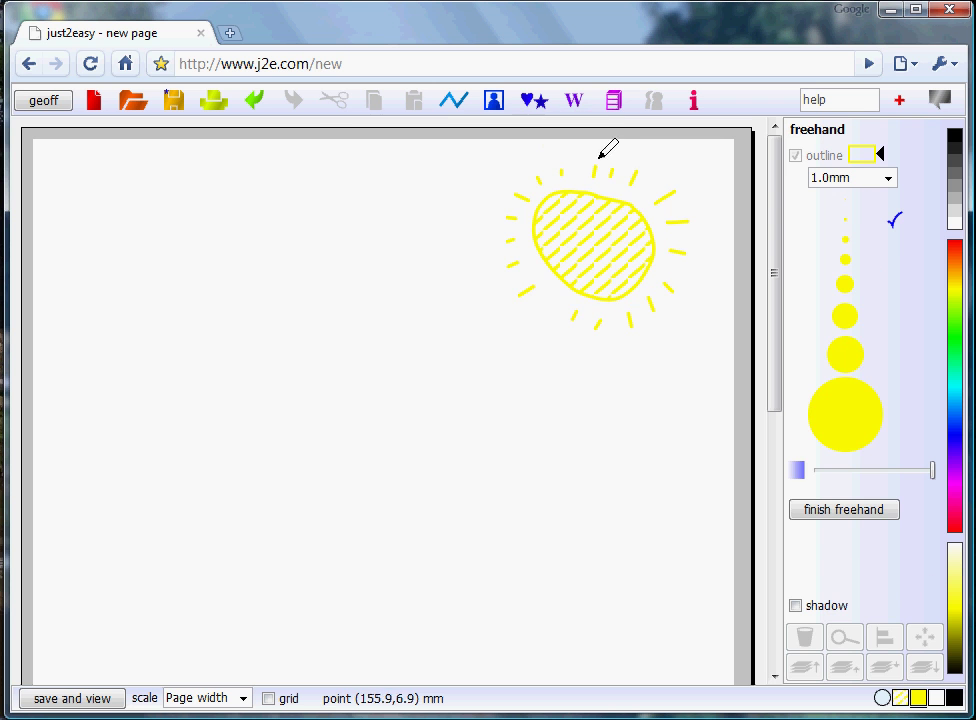
click(955, 137)
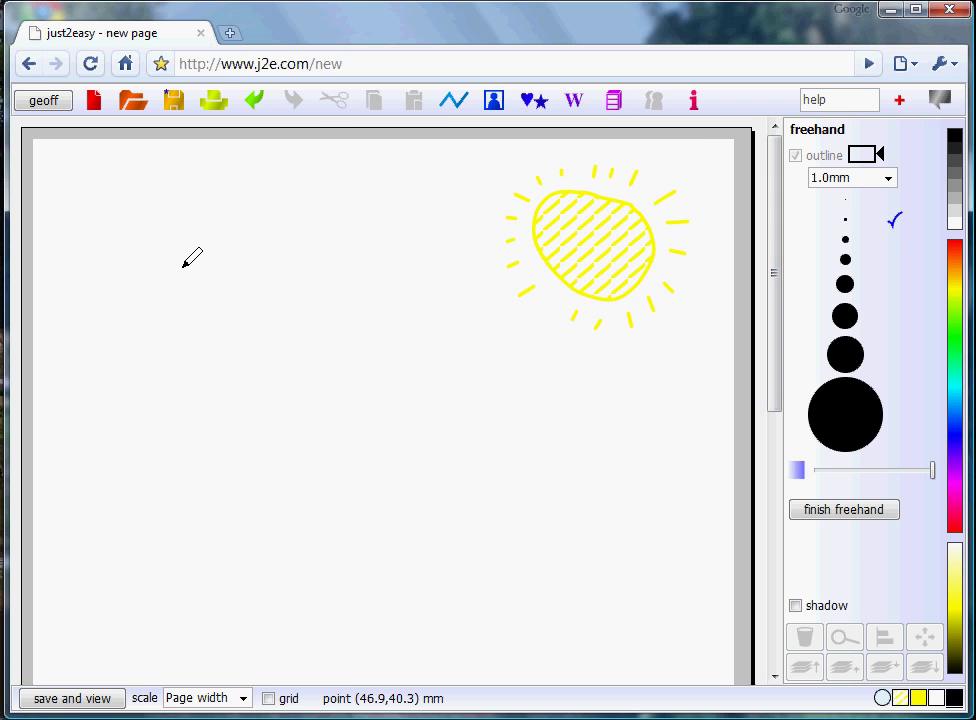
mouse_move(187, 268)
mouse_down()
mouse_move(189, 247)
mouse_move(229, 212)
mouse_move(277, 207)
mouse_move(349, 236)
mouse_move(356, 276)
mouse_move(330, 302)
mouse_move(224, 309)
mouse_move(188, 266)
mouse_up()
mouse_move(146, 212)
mouse_down()
mouse_move(196, 172)
mouse_move(290, 178)
mouse_move(313, 213)
mouse_move(266, 268)
mouse_move(190, 283)
mouse_move(144, 265)
mouse_move(139, 233)
mouse_move(144, 204)
mouse_move(185, 175)
mouse_up()
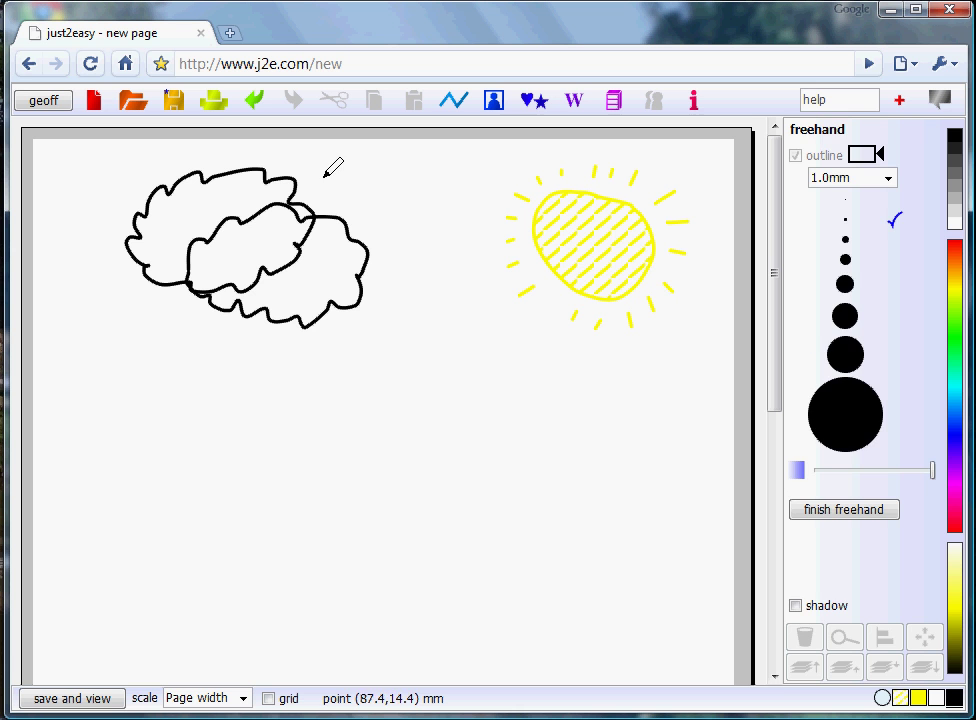
key(Escape)
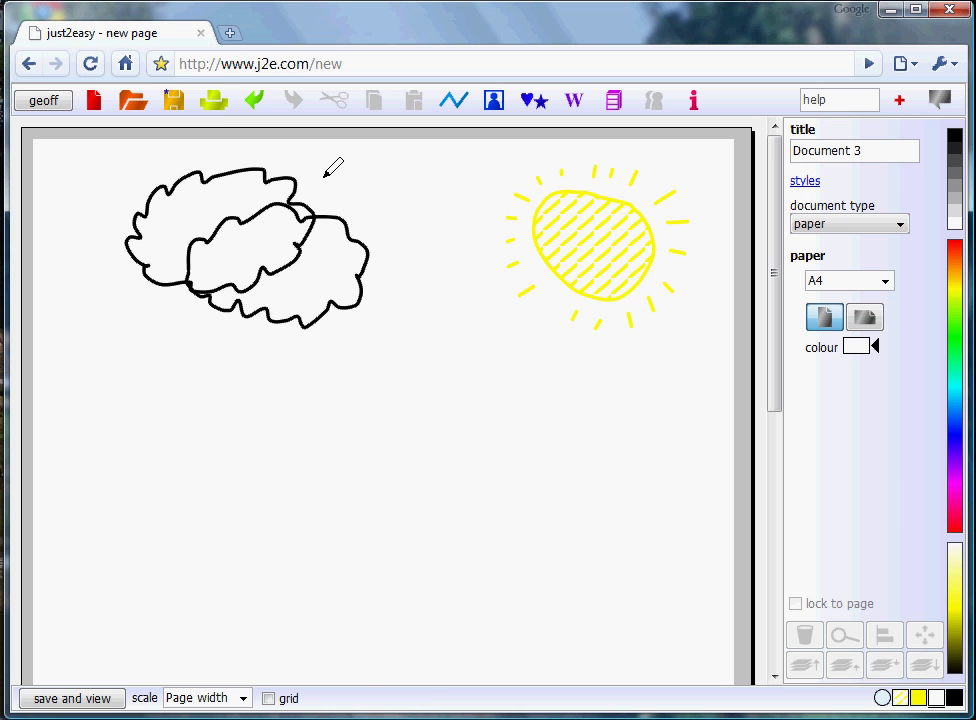
Step: Fill the upper-left cloud with grey
click(257, 178)
click(797, 252)
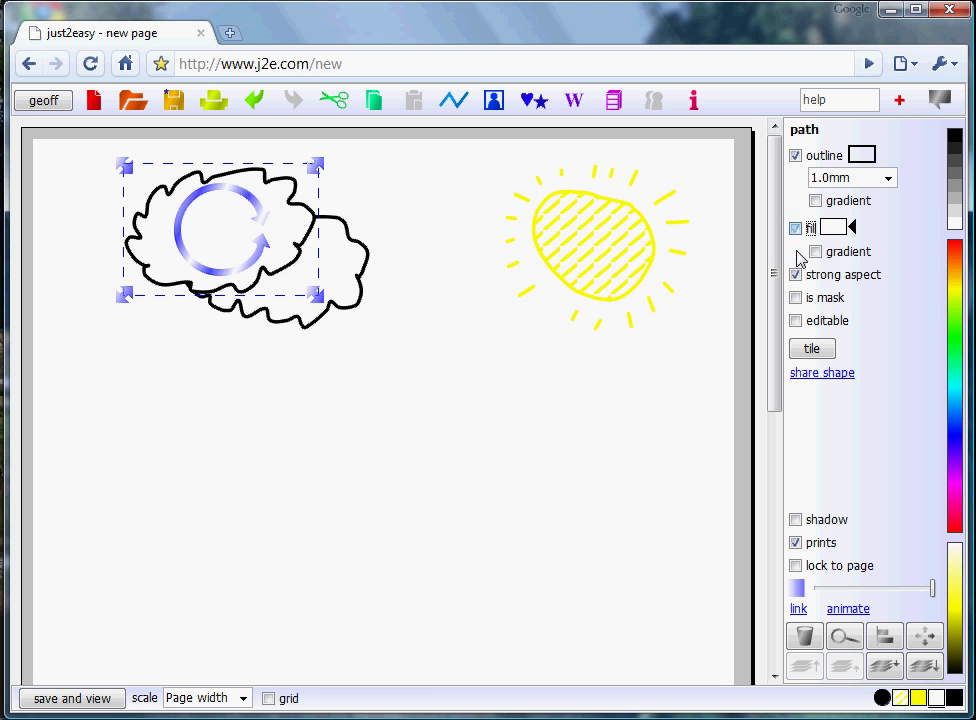
click(957, 205)
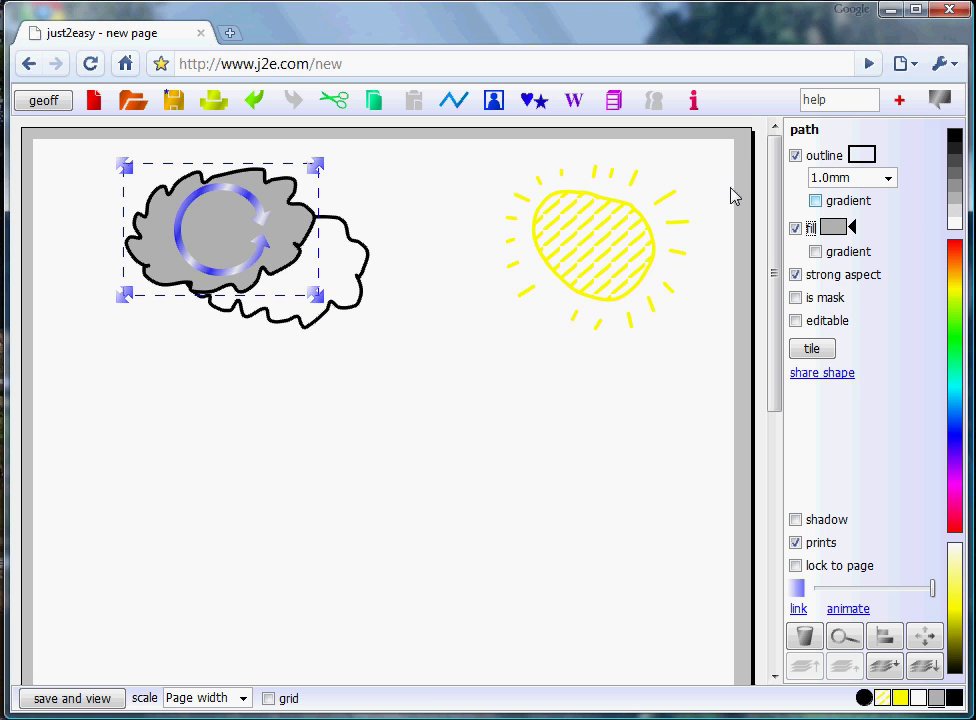
Step: Fill the overlapping second cloud light grey, undoing the accidental outline recolour
click(359, 250)
click(955, 216)
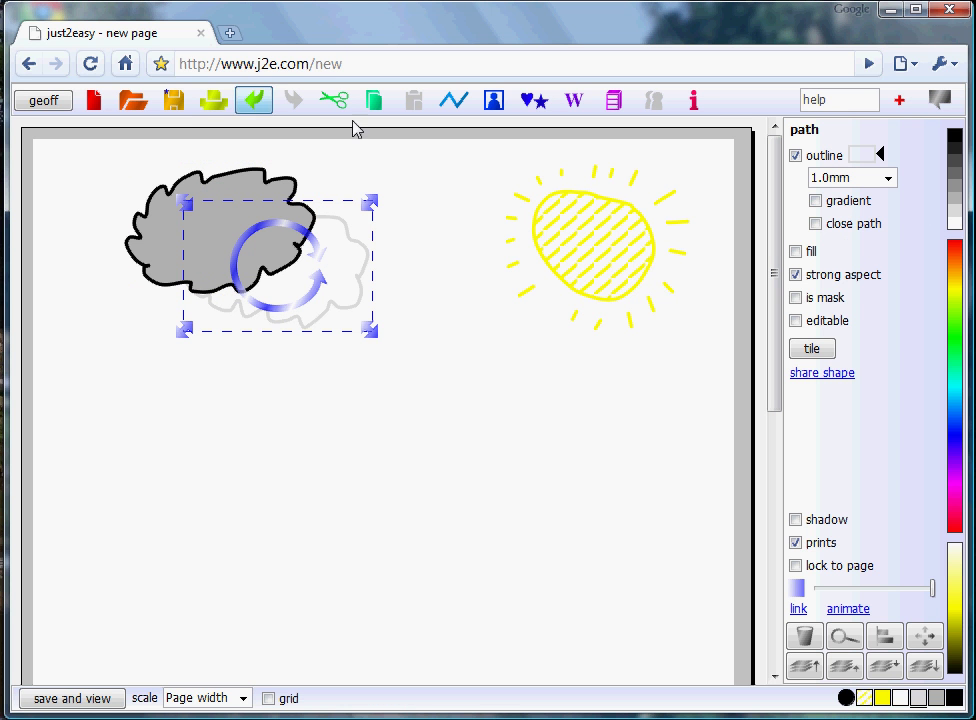
click(252, 101)
click(795, 251)
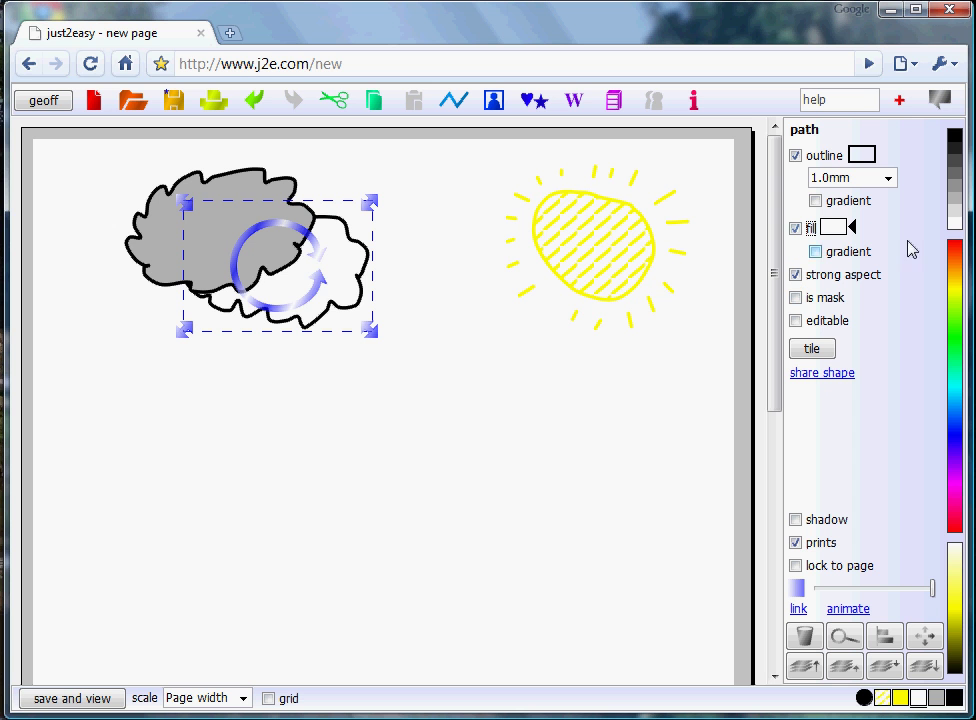
click(955, 216)
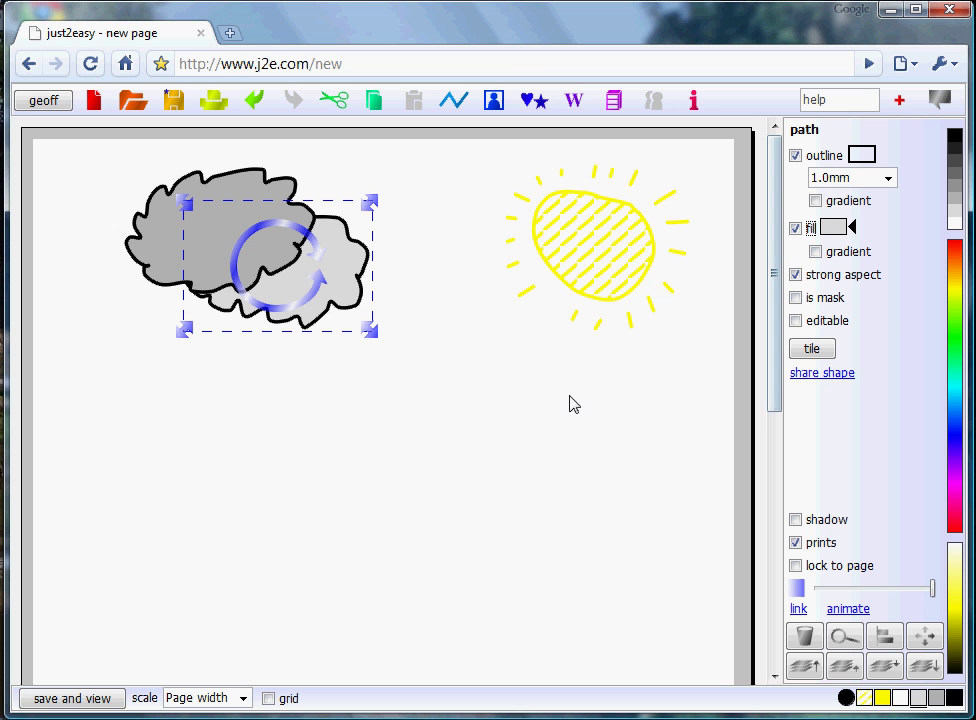
drag(776, 262, 772, 288)
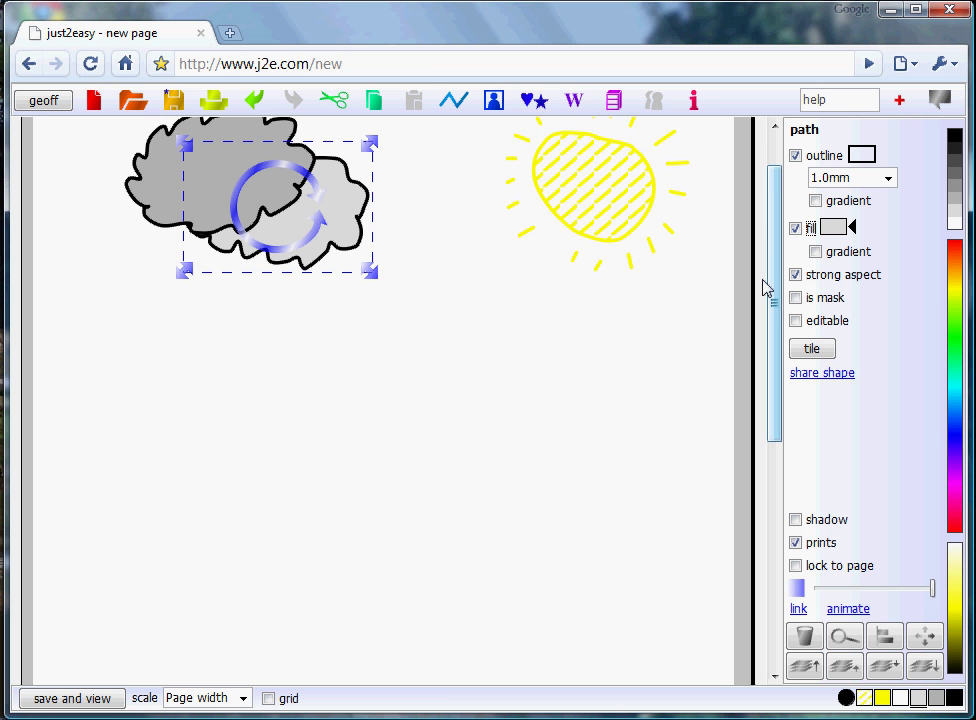
Step: Draw a large black cloud outline below the sun and a small curved stroke beside it
click(493, 100)
click(490, 122)
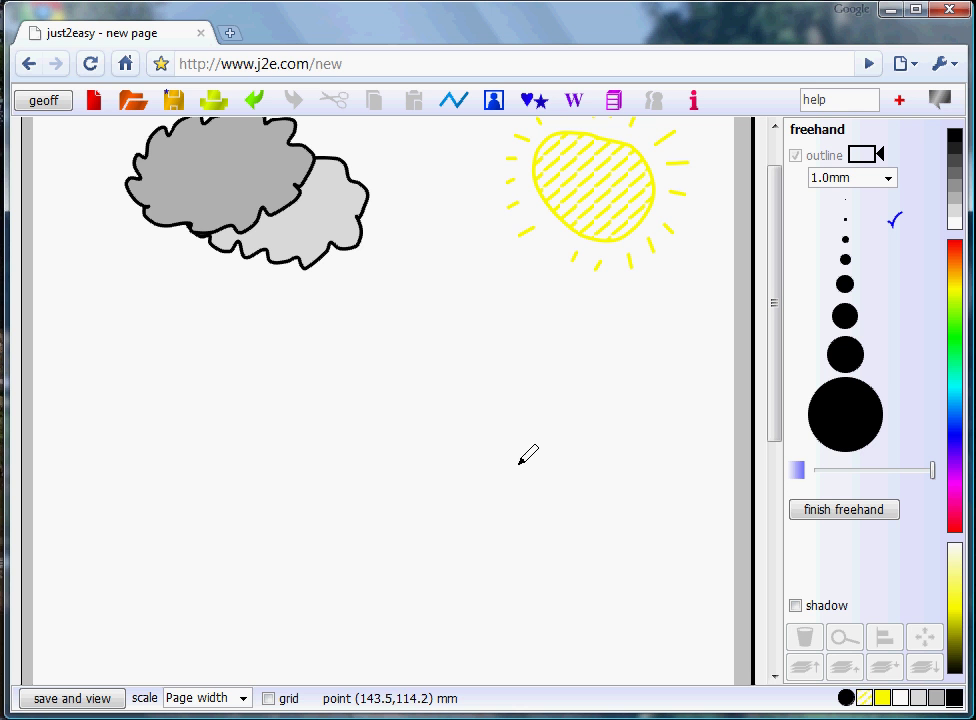
mouse_move(519, 474)
mouse_down()
mouse_move(498, 452)
mouse_move(556, 344)
mouse_move(601, 331)
mouse_move(662, 340)
mouse_move(686, 370)
mouse_move(697, 466)
mouse_move(587, 491)
mouse_move(519, 470)
mouse_up()
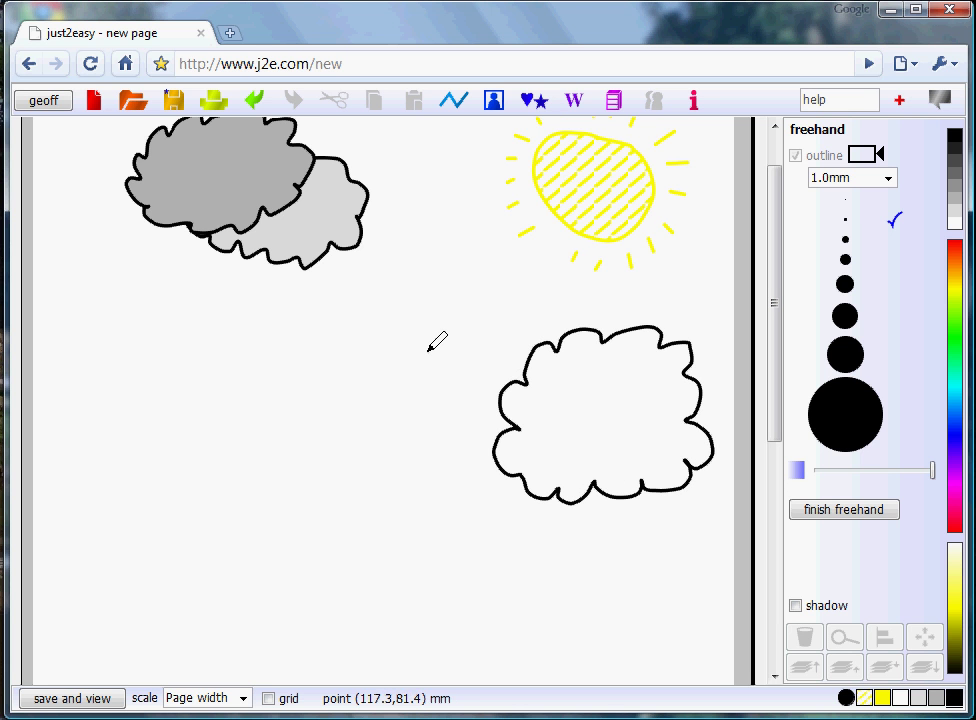
drag(429, 354, 450, 349)
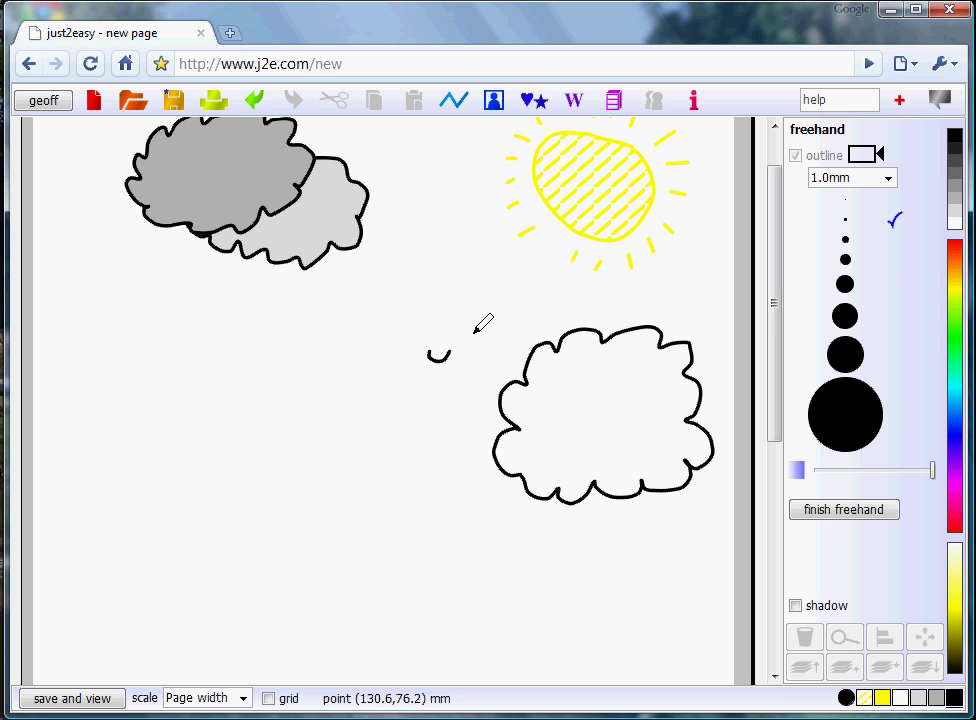
key(Escape)
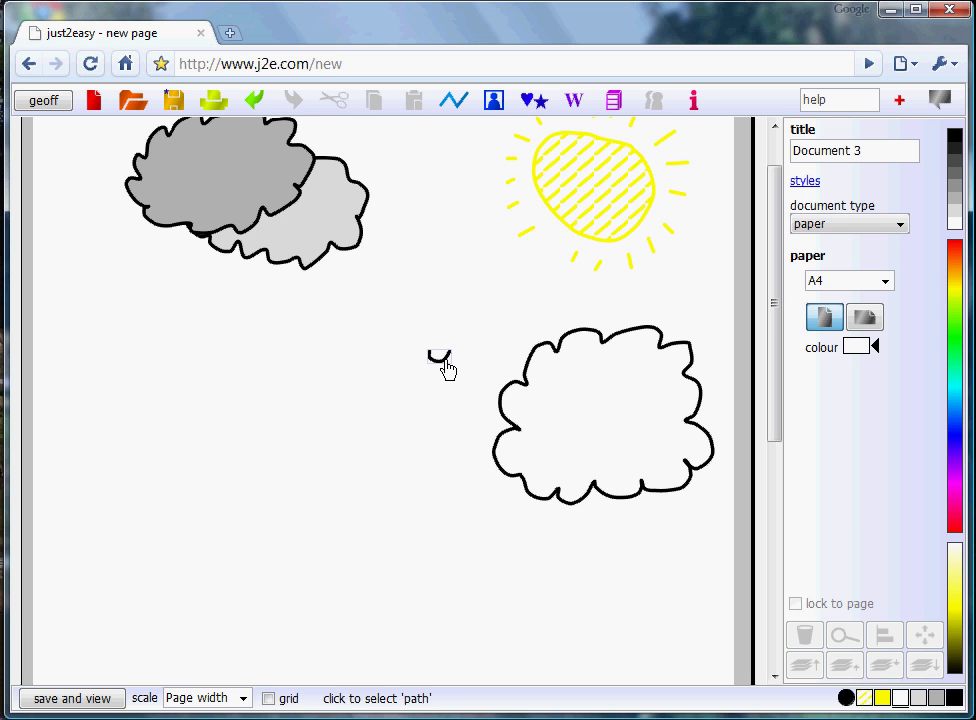
Step: Colour the small stroke green and fill the large cloud shape with the green scallop pattern
click(445, 366)
click(960, 332)
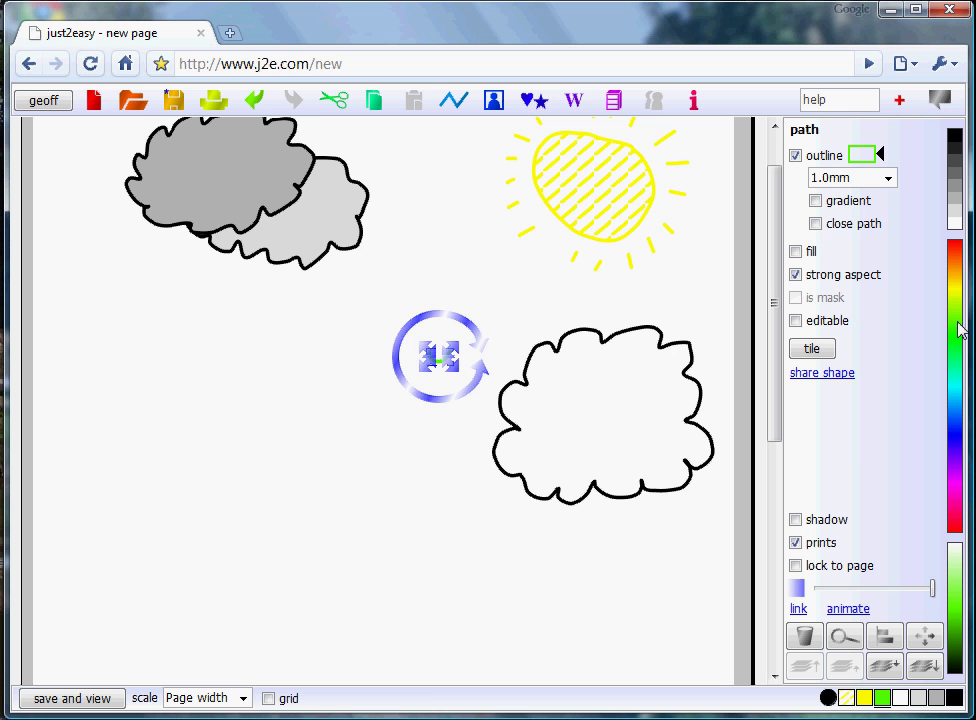
click(688, 355)
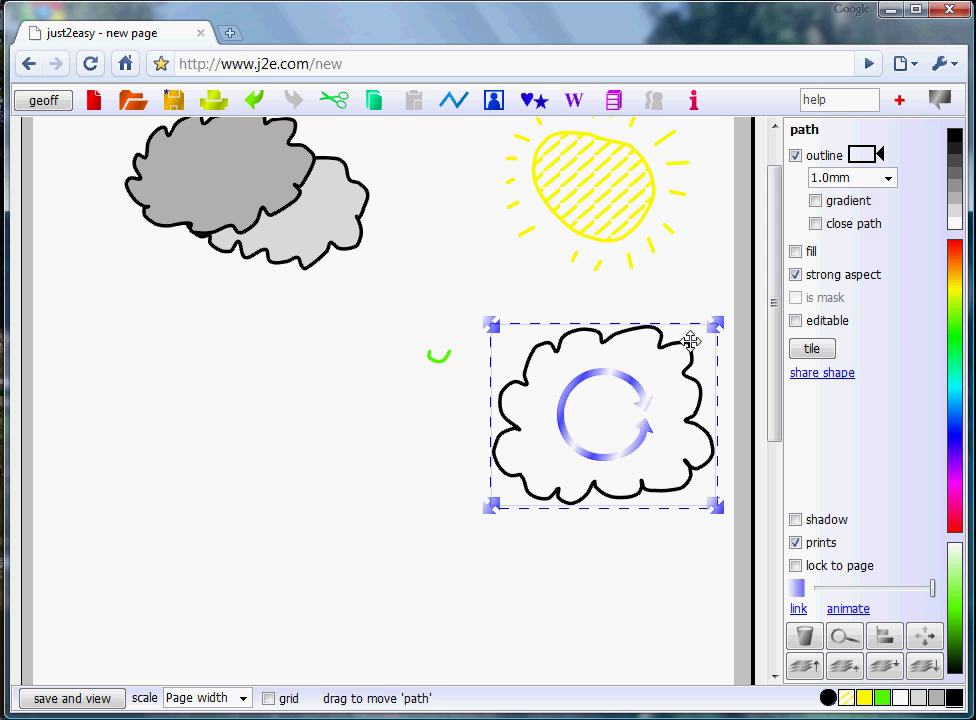
click(795, 252)
click(834, 230)
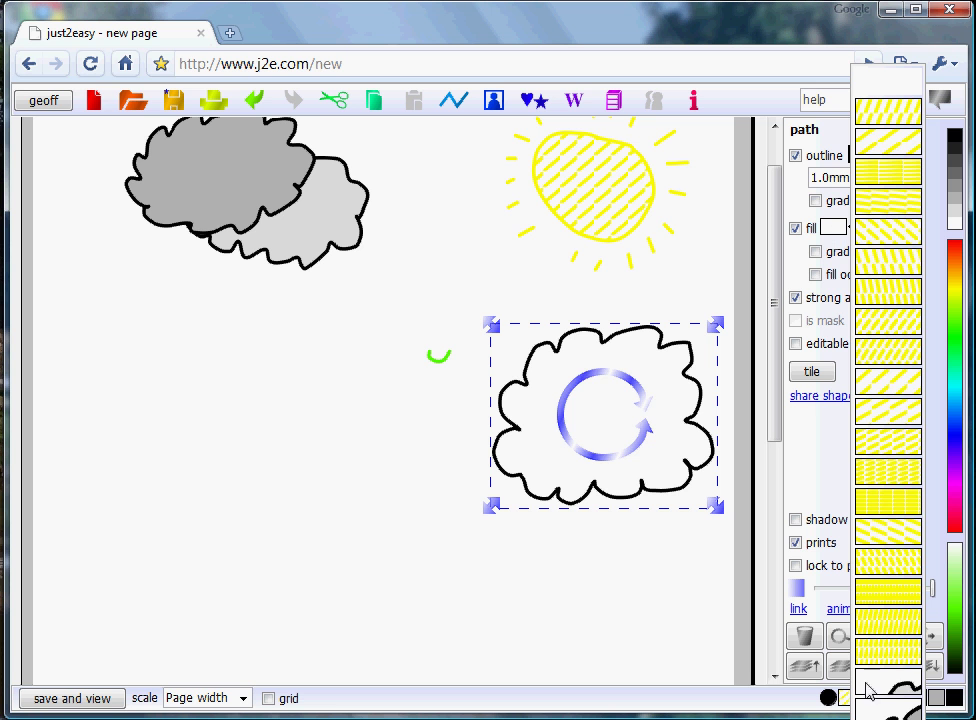
drag(438, 355, 600, 410)
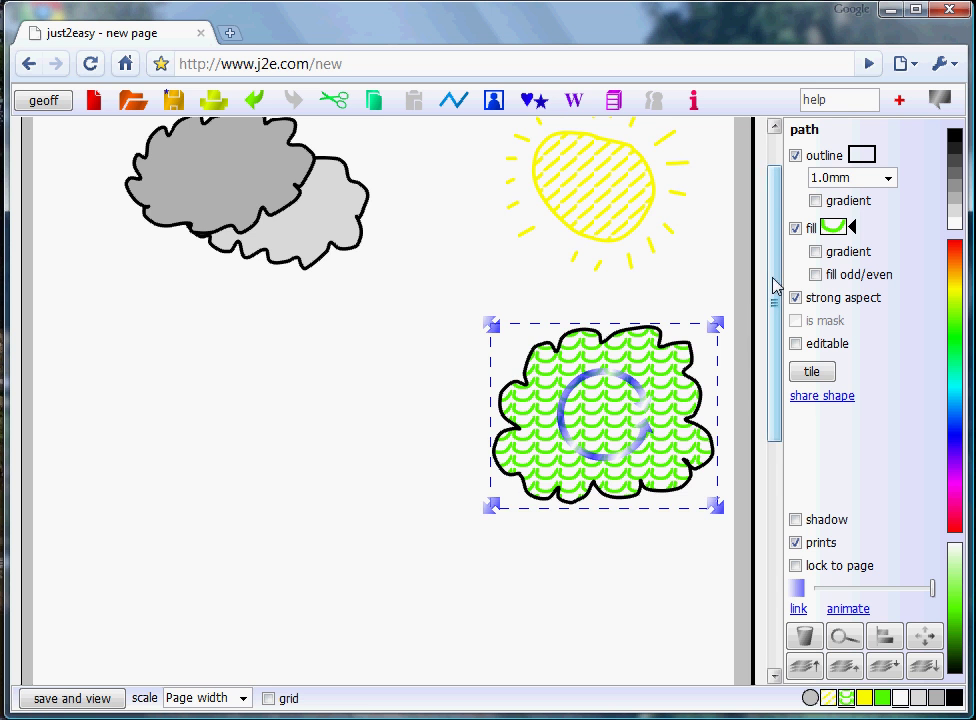
drag(778, 285, 779, 334)
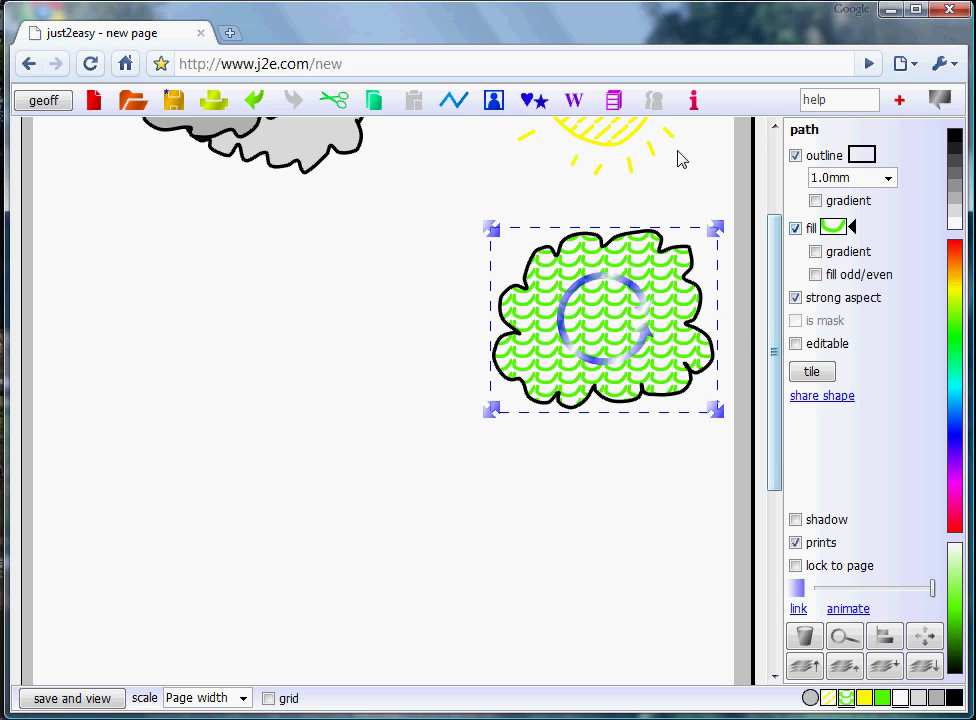
Step: Draw two dark red trunk lines beneath the green bush
click(493, 100)
click(492, 120)
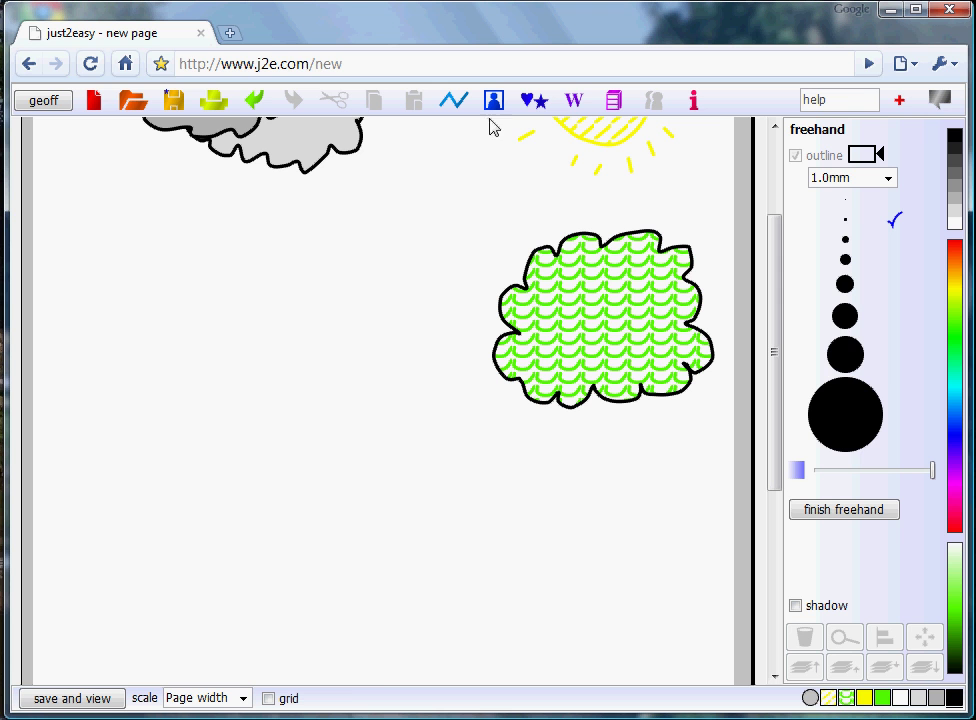
click(958, 250)
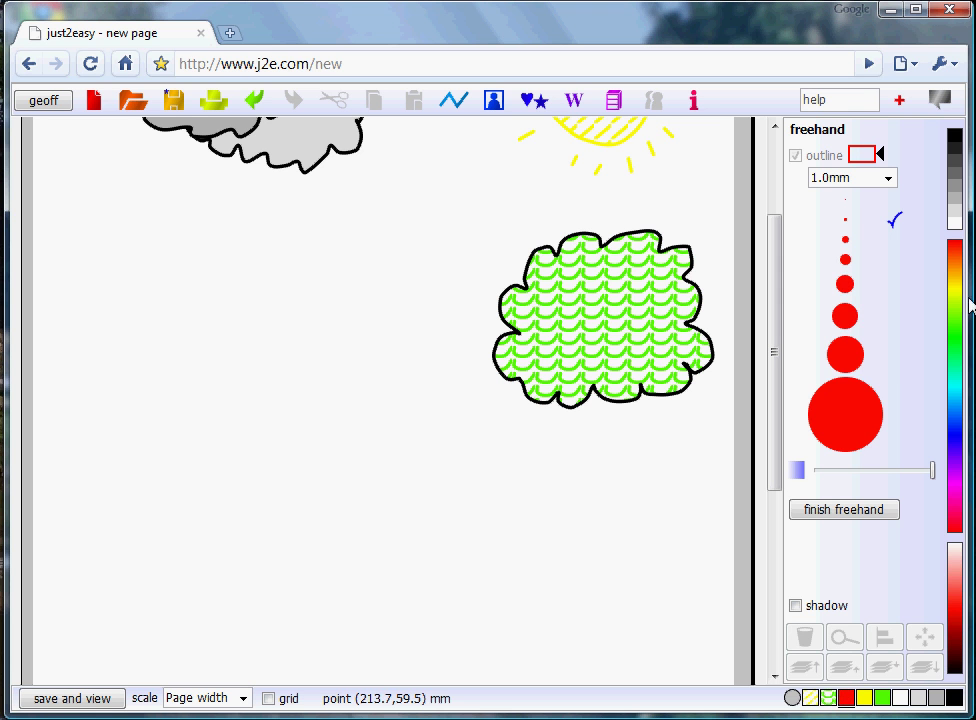
click(955, 630)
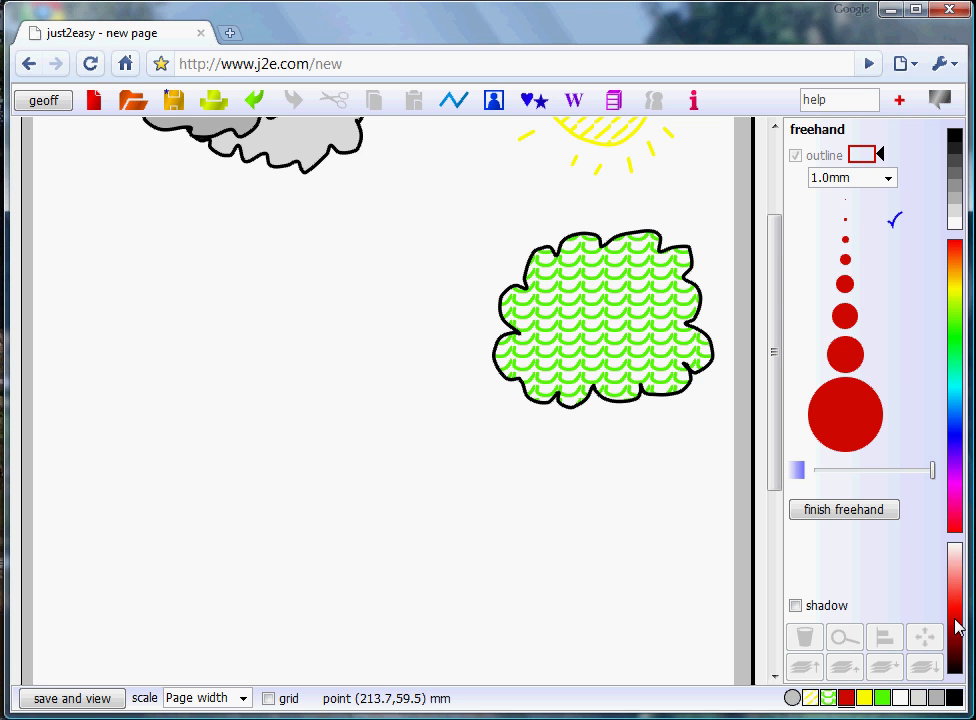
click(958, 637)
mouse_move(587, 404)
mouse_down()
mouse_move(582, 520)
mouse_move(557, 533)
mouse_up()
mouse_move(650, 404)
mouse_down()
mouse_move(688, 518)
mouse_move(697, 519)
mouse_up()
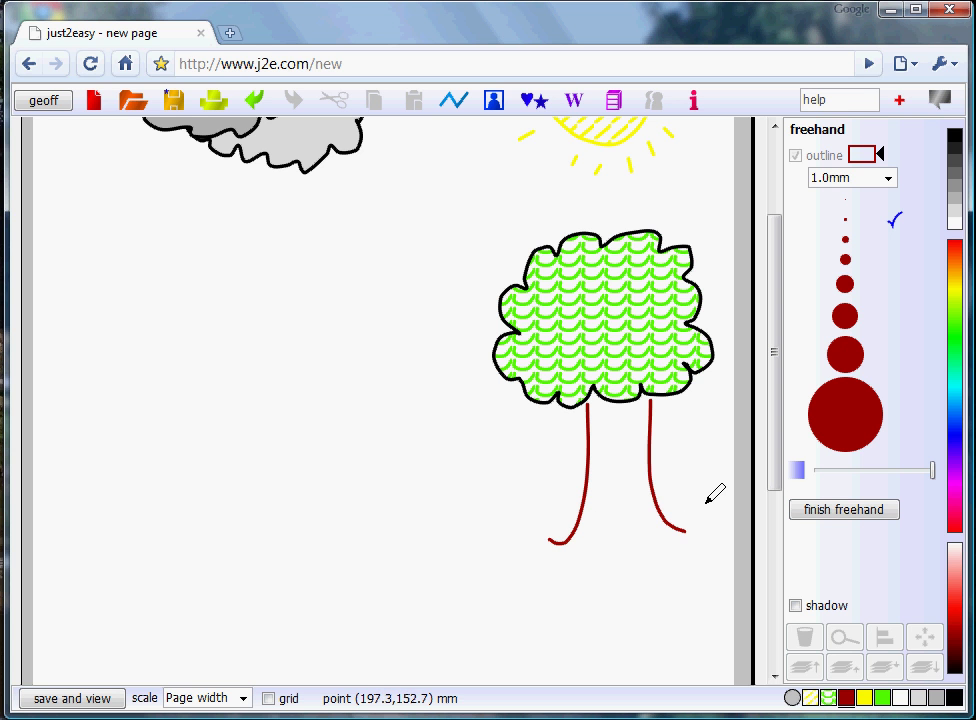
Step: Draw a 2.0mm black wavy ground line across the page bottom, then reset the pen to 1.0mm
click(955, 137)
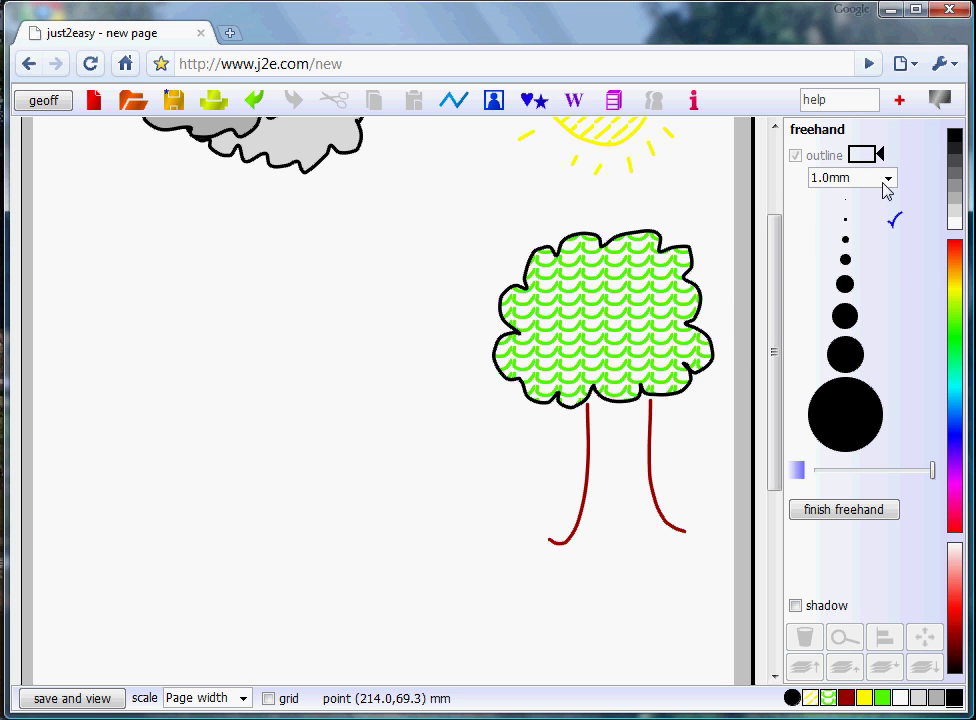
click(847, 244)
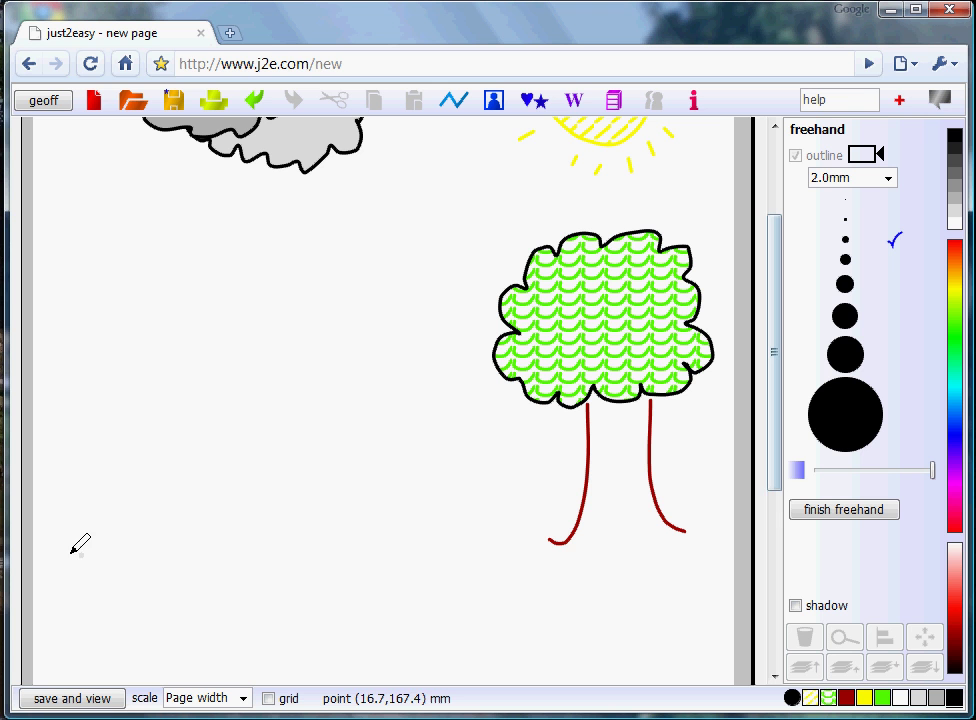
mouse_move(60, 565)
mouse_down()
mouse_move(111, 549)
mouse_move(192, 545)
mouse_move(340, 564)
mouse_move(713, 553)
mouse_up()
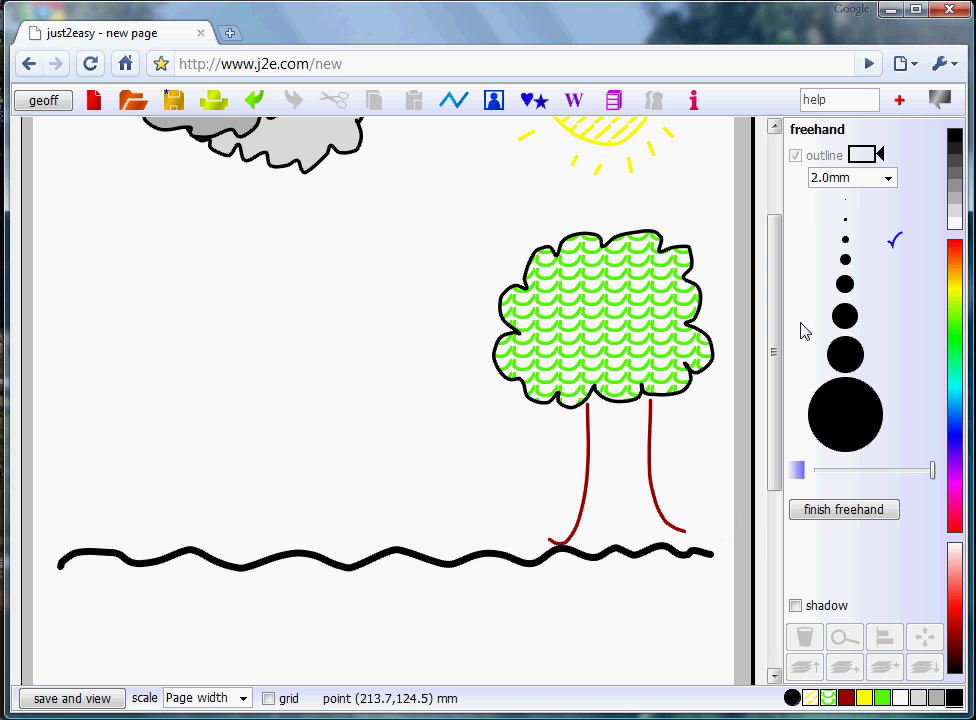
click(846, 220)
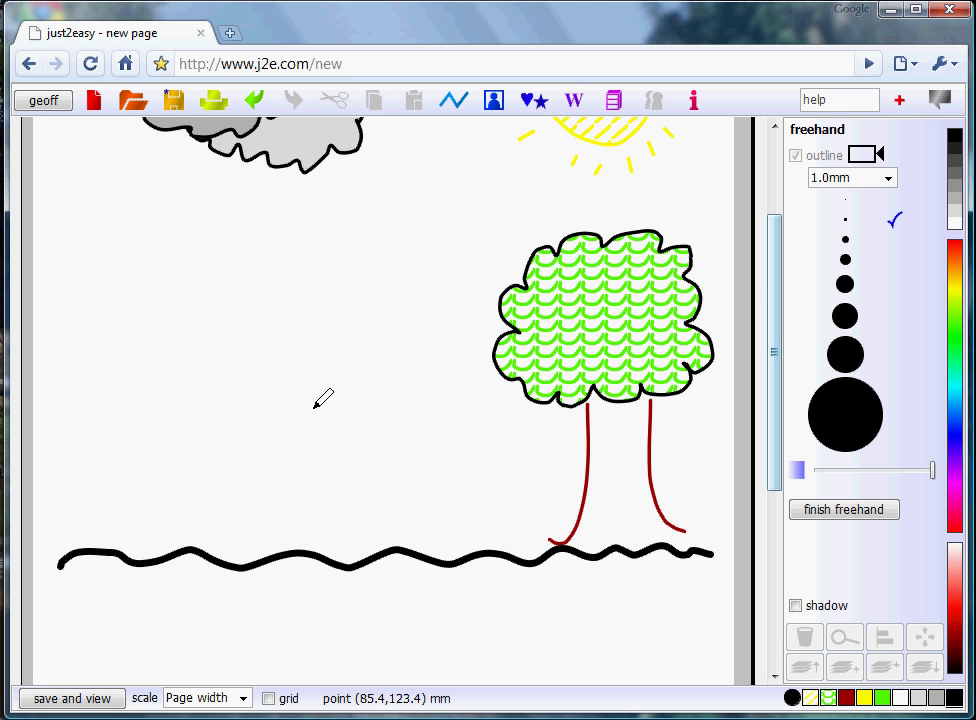
Step: Draw a black car with two wheels and two windows on the ground, and enable its body fill
mouse_move(128, 499)
mouse_down()
mouse_move(146, 431)
mouse_move(203, 431)
mouse_move(216, 394)
mouse_move(325, 374)
mouse_move(393, 382)
mouse_move(424, 436)
mouse_move(454, 460)
mouse_move(430, 513)
mouse_move(422, 472)
mouse_move(300, 513)
mouse_move(223, 511)
mouse_move(211, 468)
mouse_move(174, 499)
mouse_move(128, 500)
mouse_up()
mouse_move(186, 522)
mouse_down()
mouse_move(207, 505)
mouse_move(191, 521)
mouse_move(187, 514)
mouse_up()
mouse_move(378, 520)
mouse_down()
mouse_move(423, 505)
mouse_move(386, 520)
mouse_up()
mouse_move(229, 431)
mouse_down()
mouse_move(228, 442)
mouse_move(309, 399)
mouse_move(229, 438)
mouse_up()
mouse_move(329, 436)
mouse_down()
mouse_move(383, 389)
mouse_move(403, 414)
mouse_move(331, 435)
mouse_up()
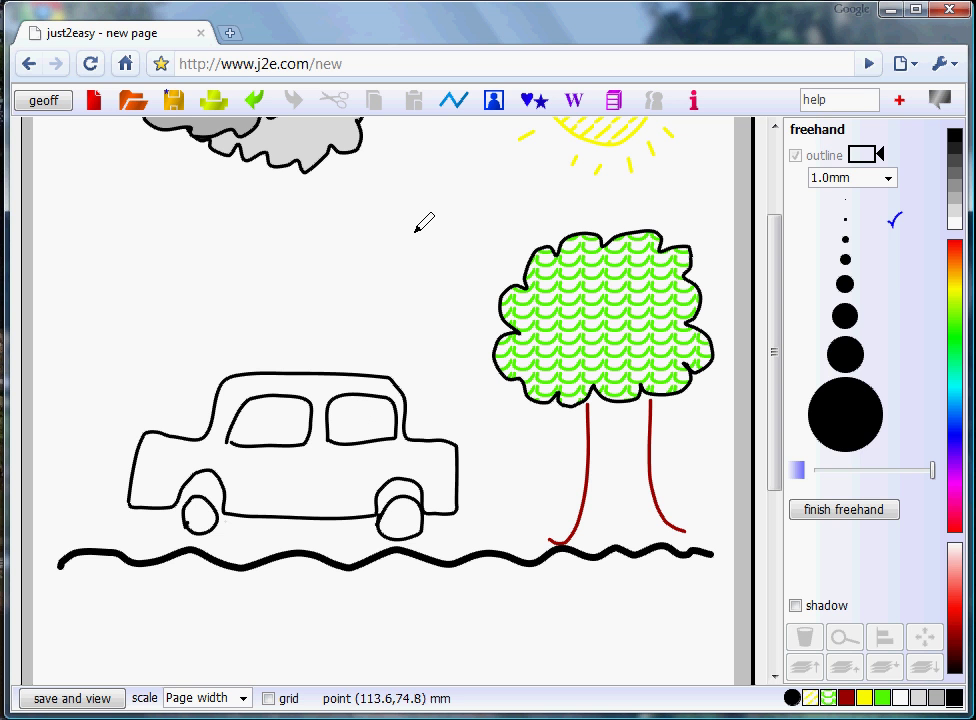
key(Escape)
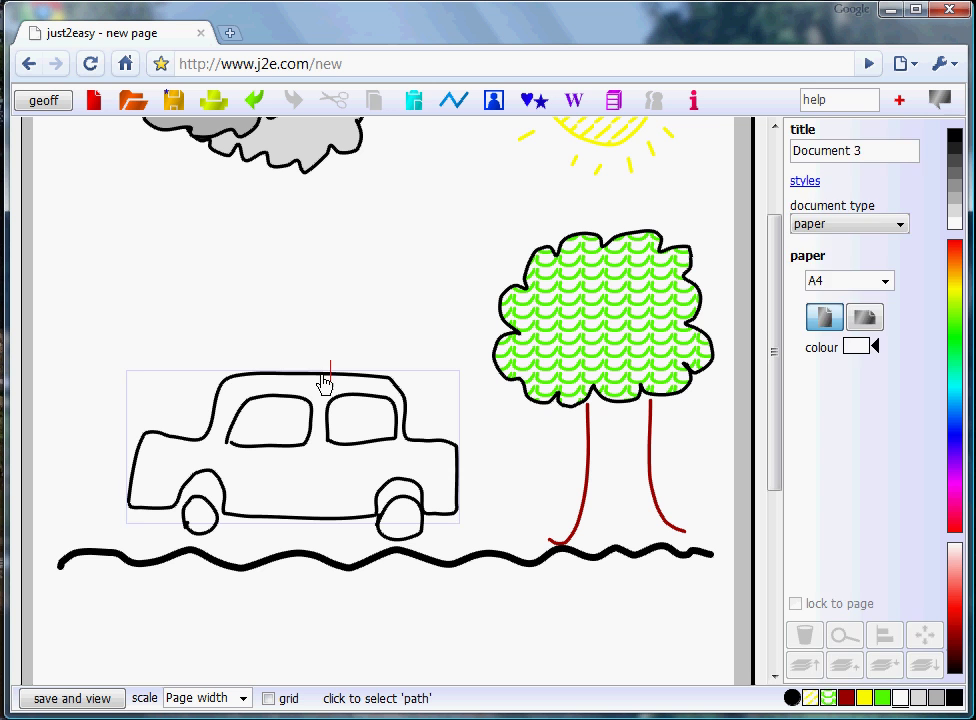
click(328, 381)
click(797, 252)
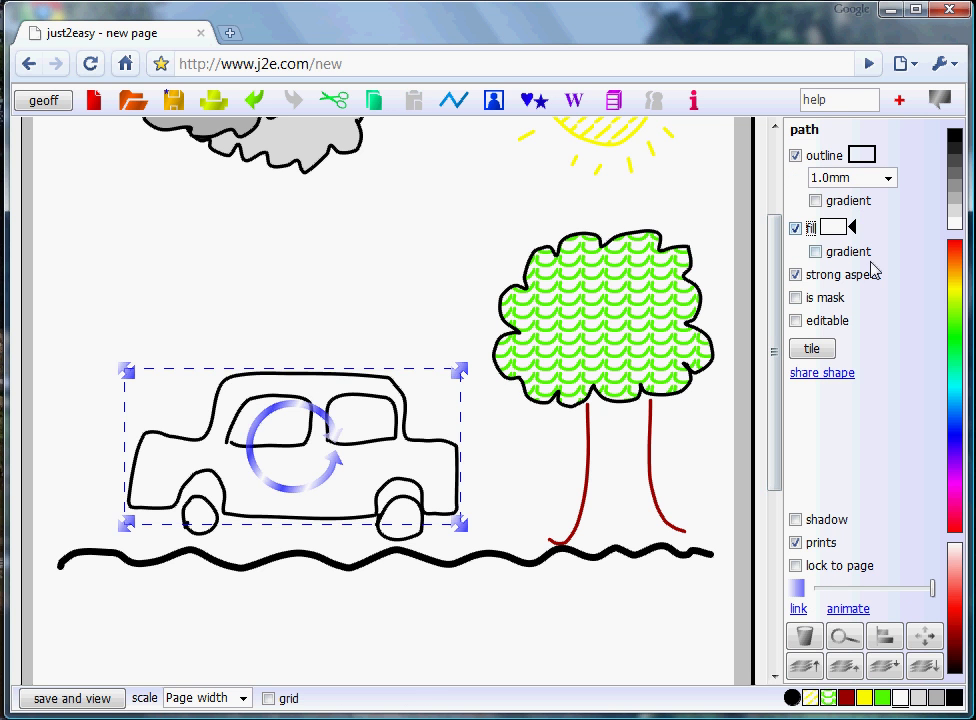
Step: Fill the car body red and both windows white
click(954, 248)
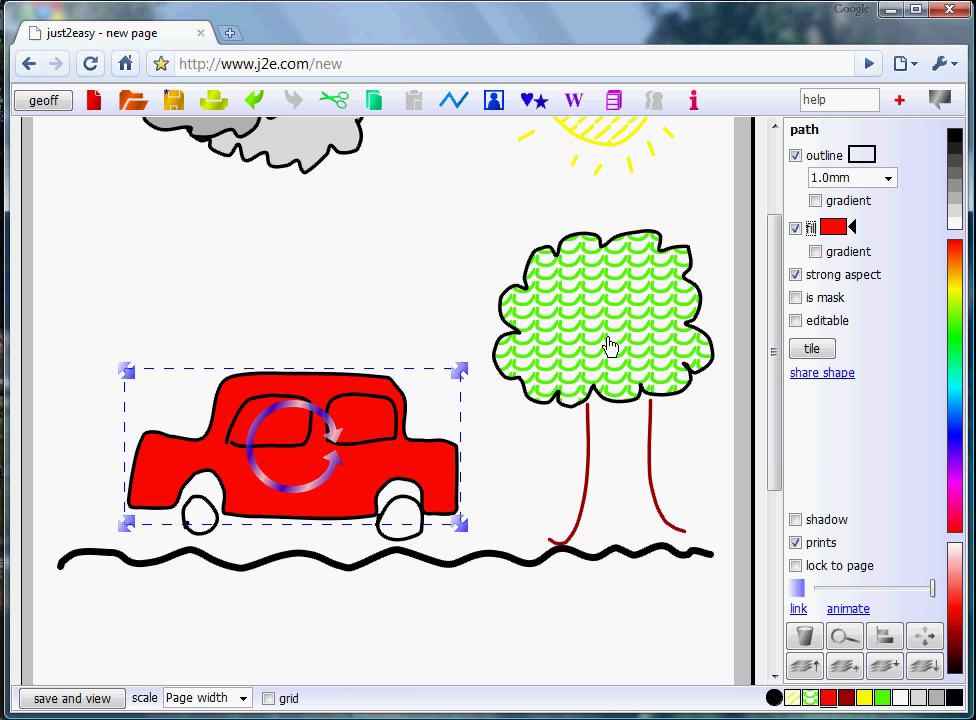
click(270, 401)
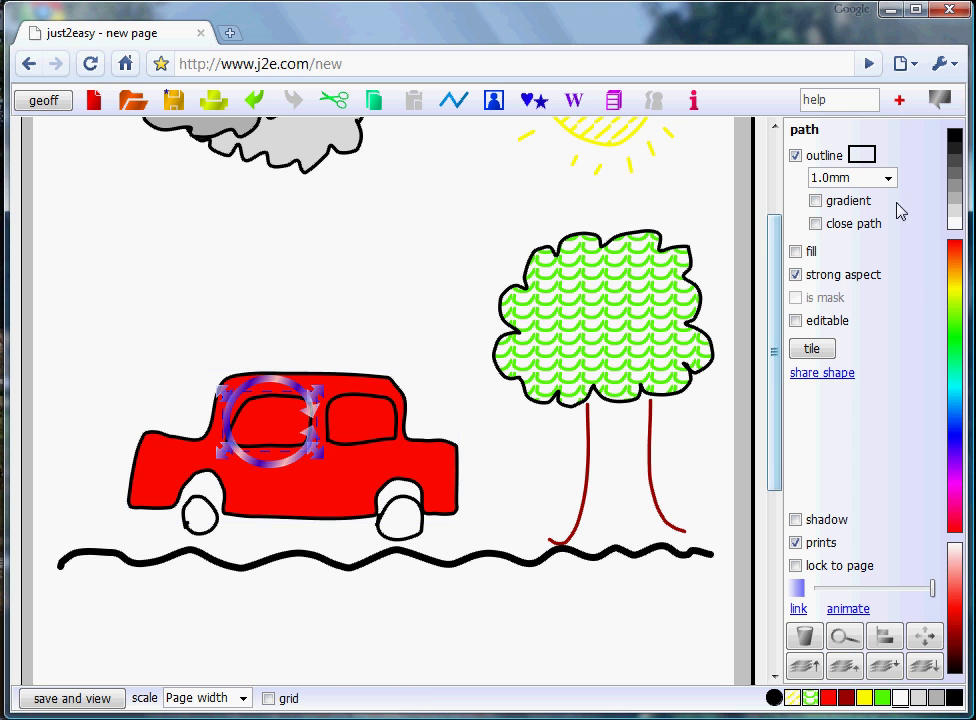
click(797, 252)
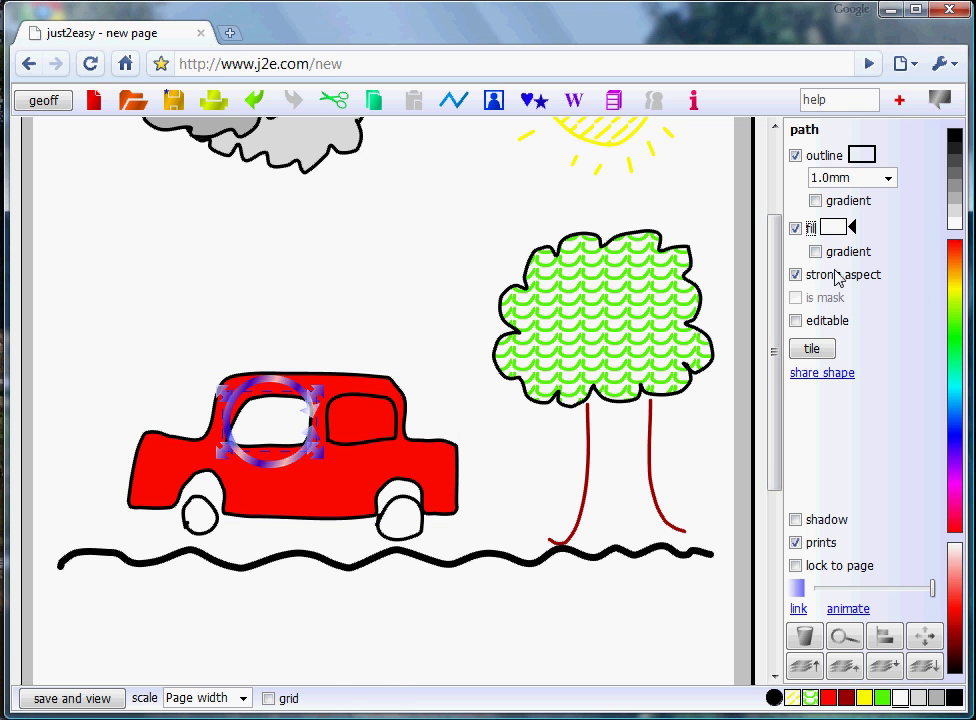
click(381, 404)
click(377, 402)
click(796, 228)
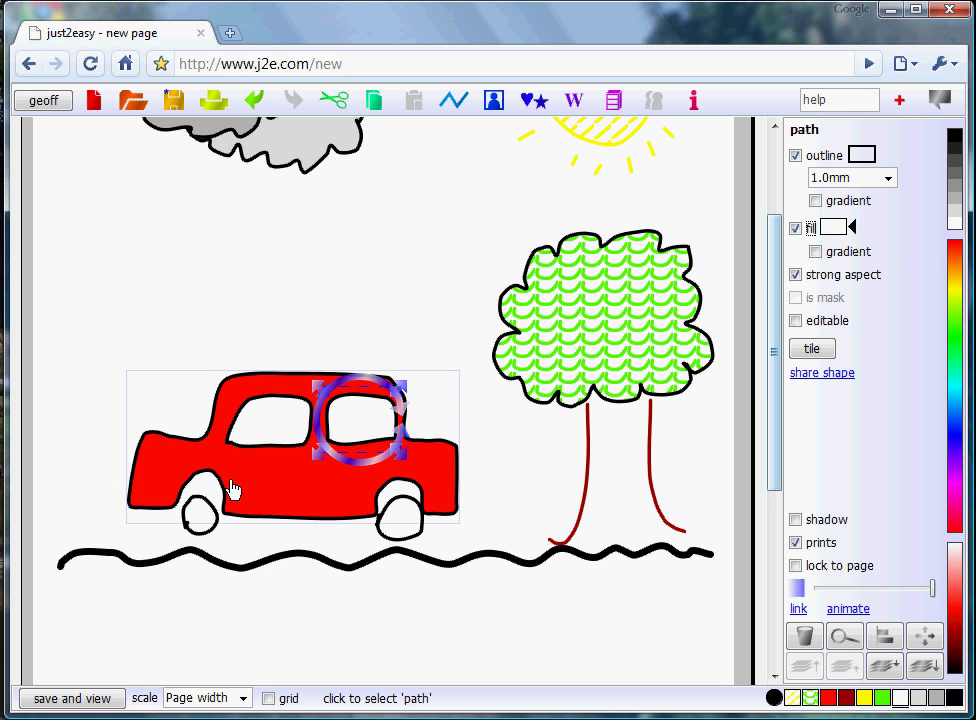
Step: Fill both car wheels with yellow
click(200, 514)
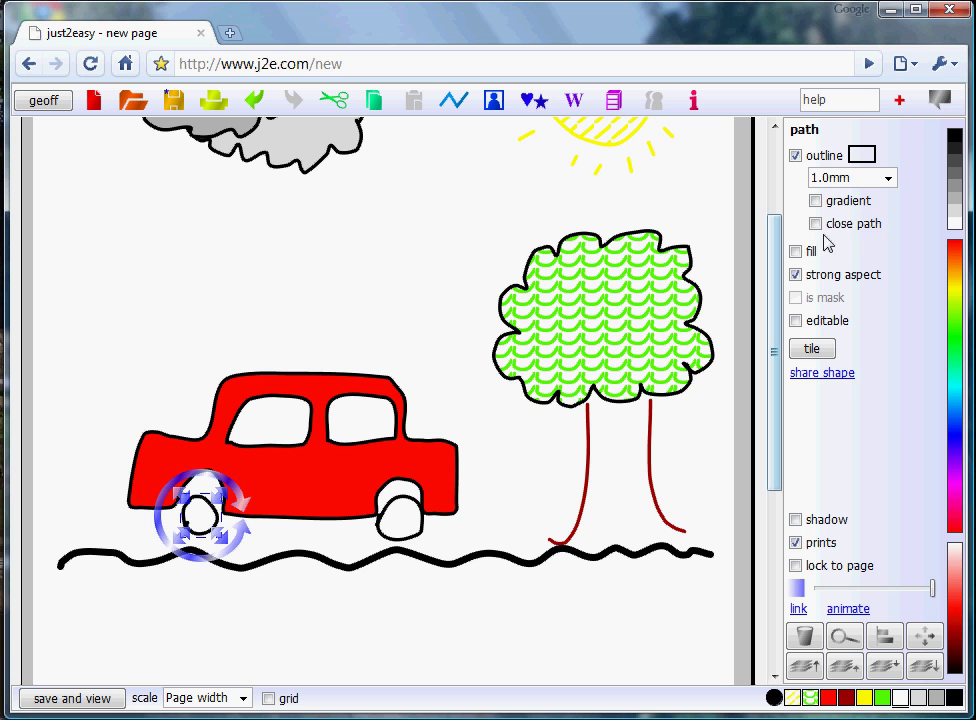
click(796, 252)
click(953, 297)
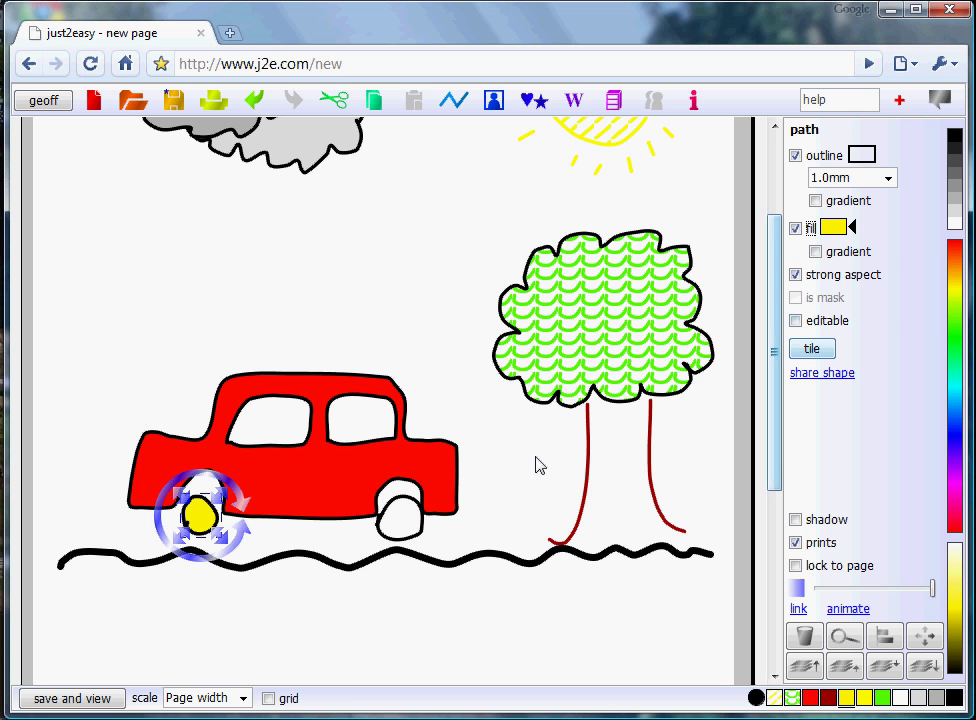
click(412, 514)
click(795, 251)
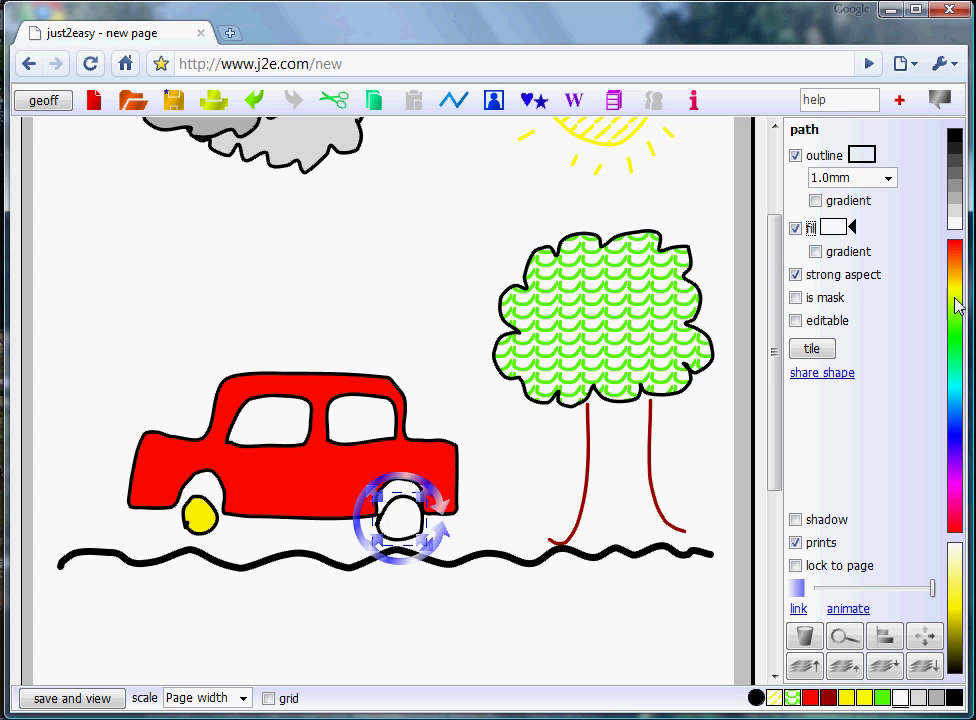
click(952, 283)
drag(776, 370, 778, 290)
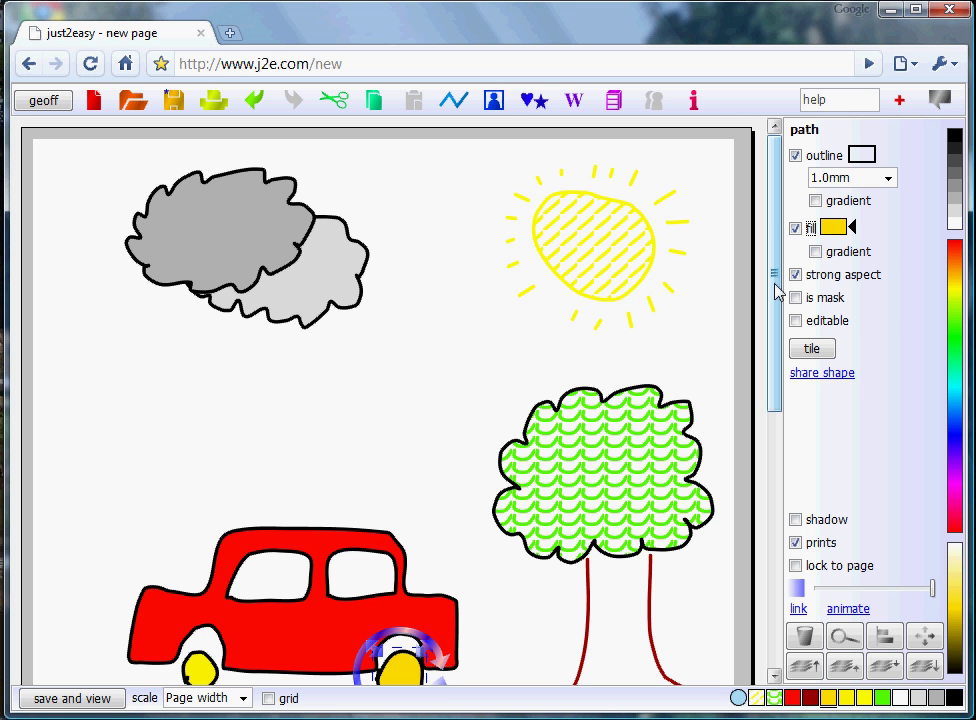
Step: Paint translucent 20.0mm cyan-blue freehand sky strokes across the sun and over the clouds
click(494, 100)
click(488, 121)
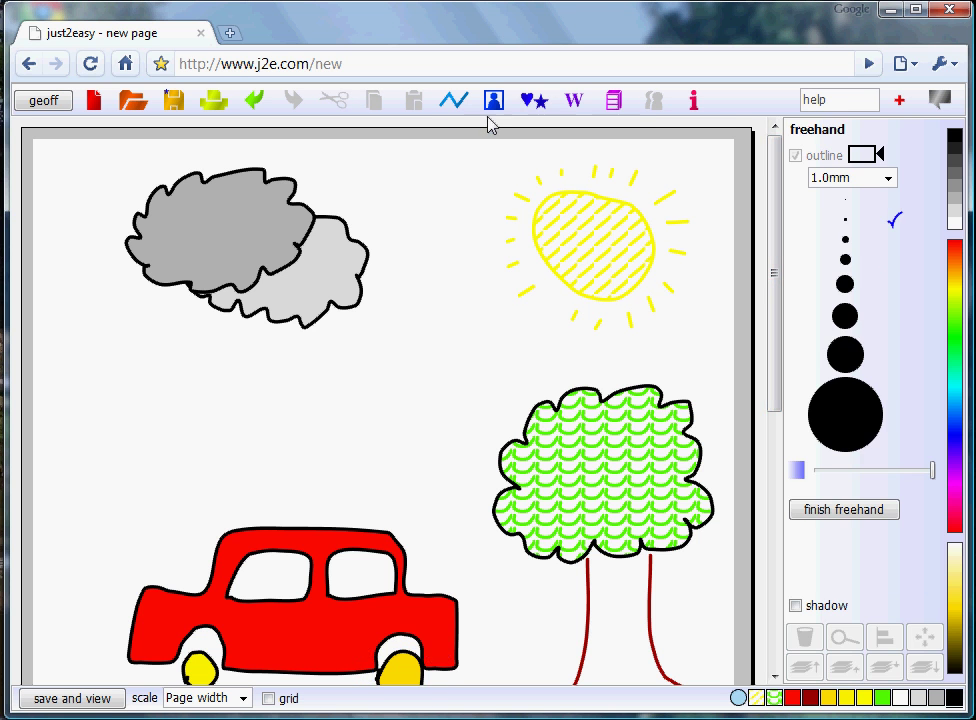
click(841, 405)
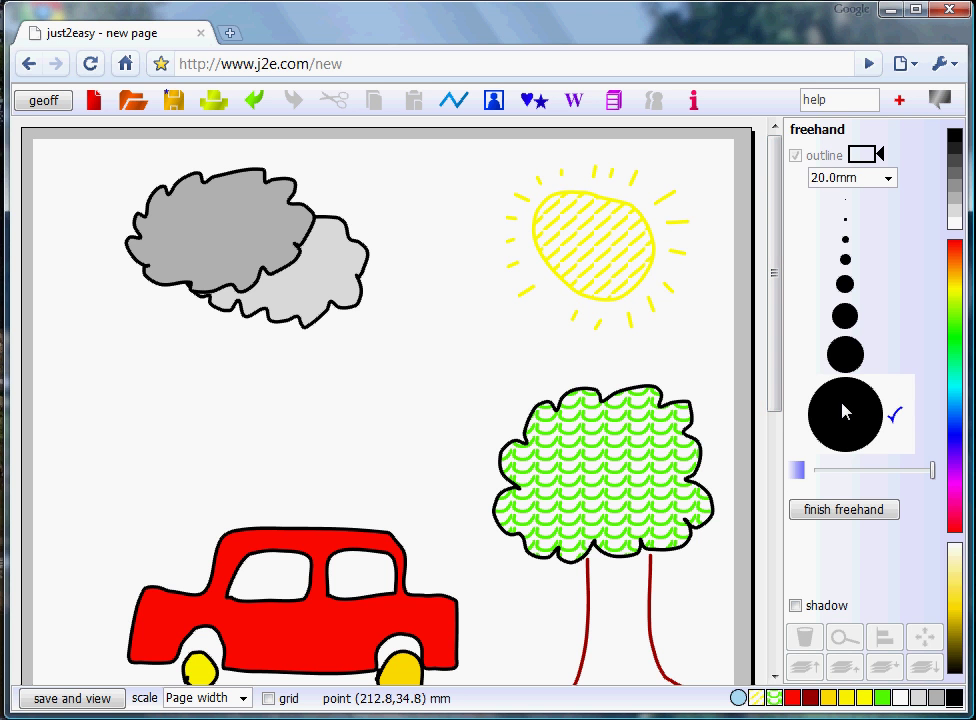
click(957, 398)
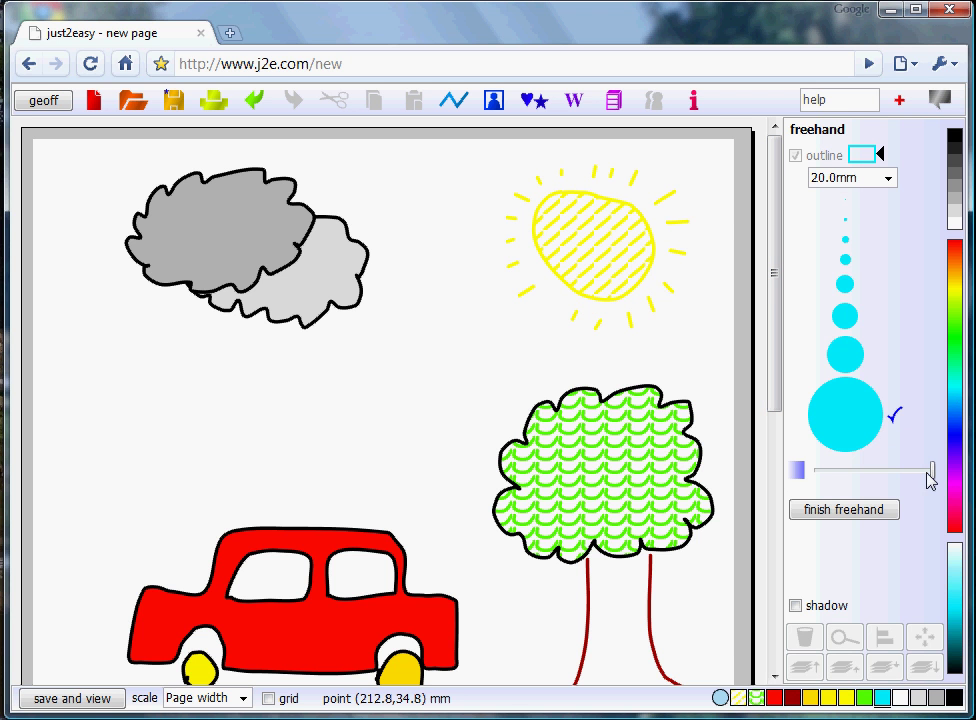
drag(934, 478, 846, 478)
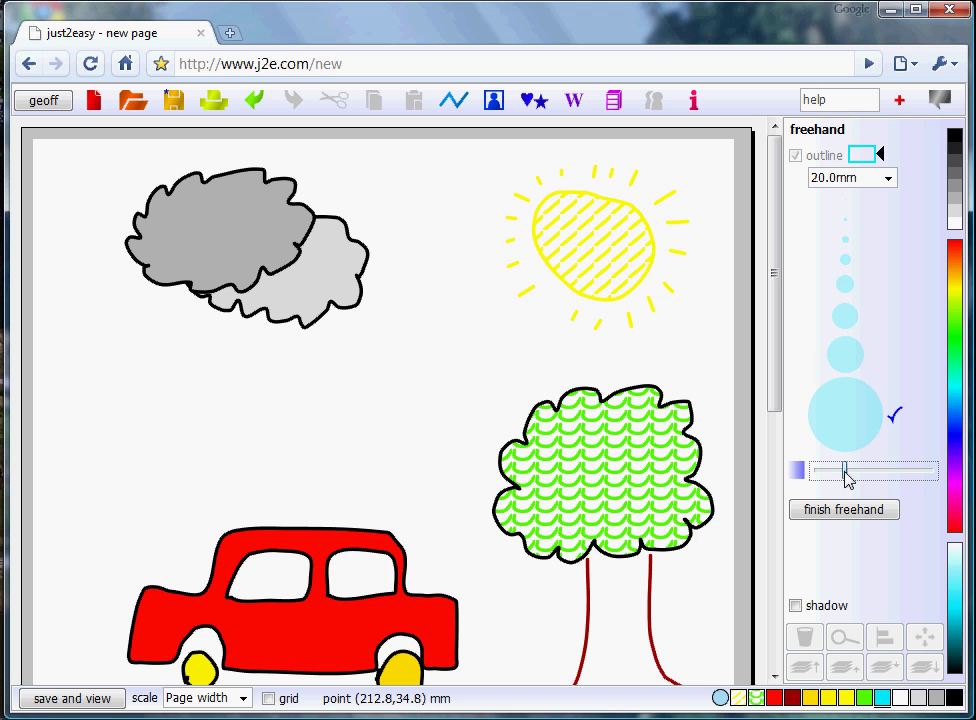
click(957, 403)
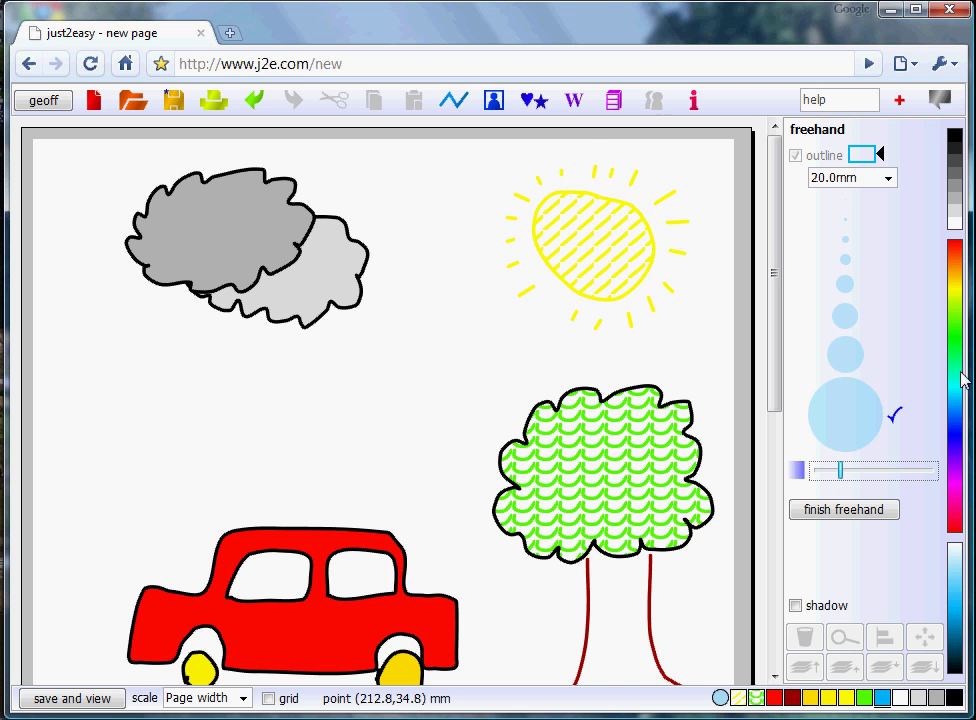
mouse_move(392, 184)
mouse_down()
mouse_move(527, 183)
mouse_move(559, 254)
mouse_move(639, 286)
mouse_move(486, 268)
mouse_move(558, 299)
mouse_move(513, 205)
mouse_move(627, 246)
mouse_move(686, 303)
mouse_up()
mouse_move(65, 179)
mouse_down()
mouse_move(200, 232)
mouse_move(279, 334)
mouse_move(211, 323)
mouse_move(139, 336)
mouse_move(333, 403)
mouse_up()
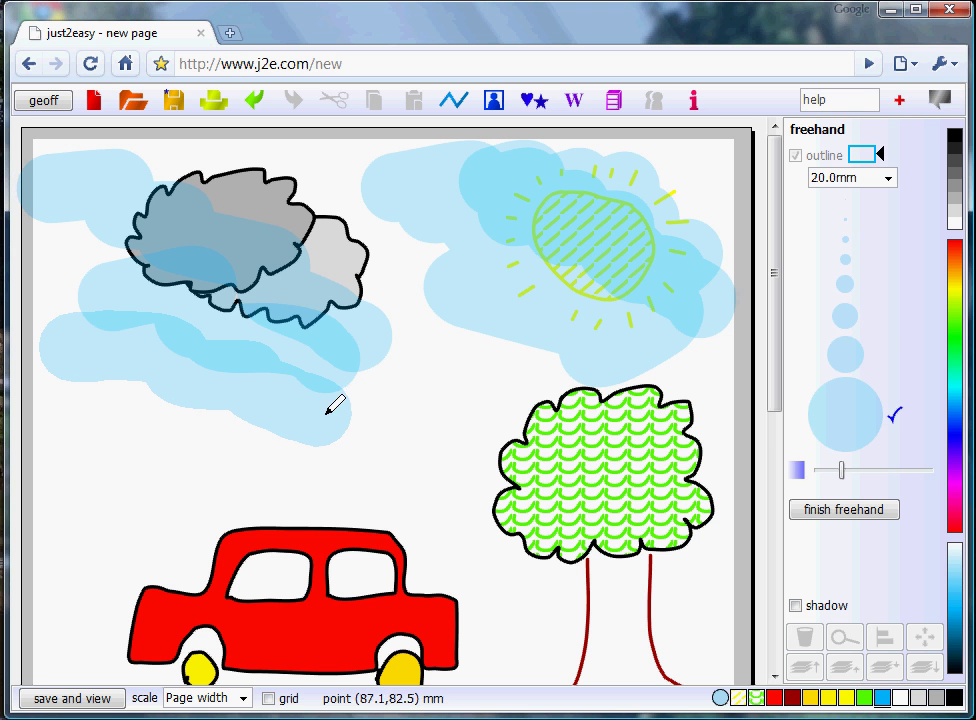
Step: Draw a thinner 5.0mm pale blue zigzag beneath the clouds
click(857, 289)
click(960, 404)
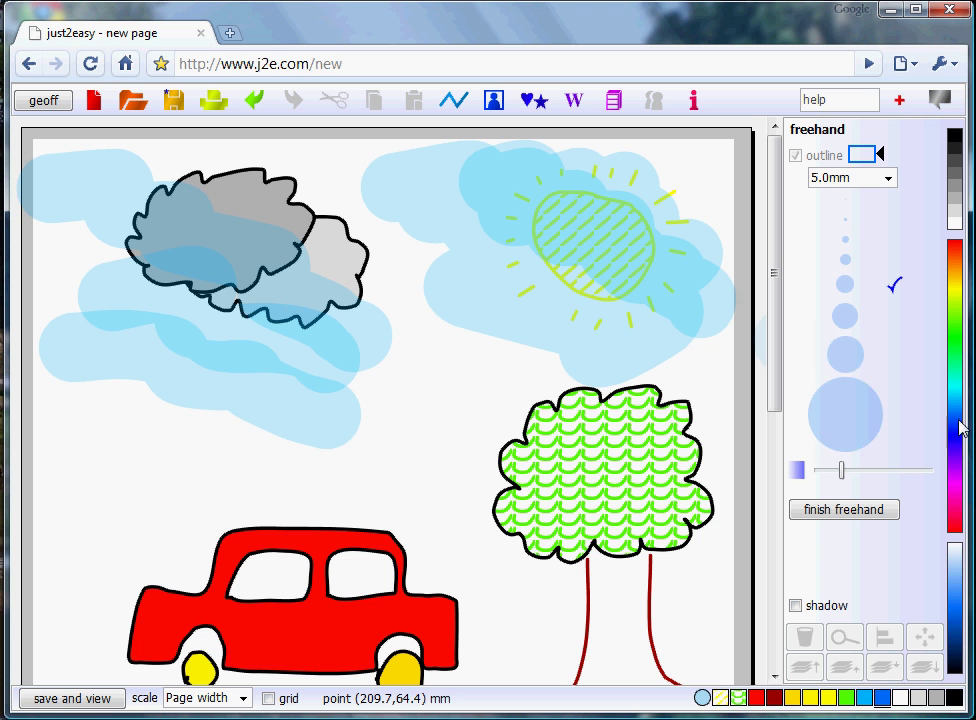
mouse_move(90, 270)
mouse_down()
mouse_move(237, 341)
mouse_move(352, 352)
mouse_move(455, 385)
mouse_move(213, 378)
mouse_move(458, 405)
mouse_up()
drag(778, 310, 775, 418)
click(848, 418)
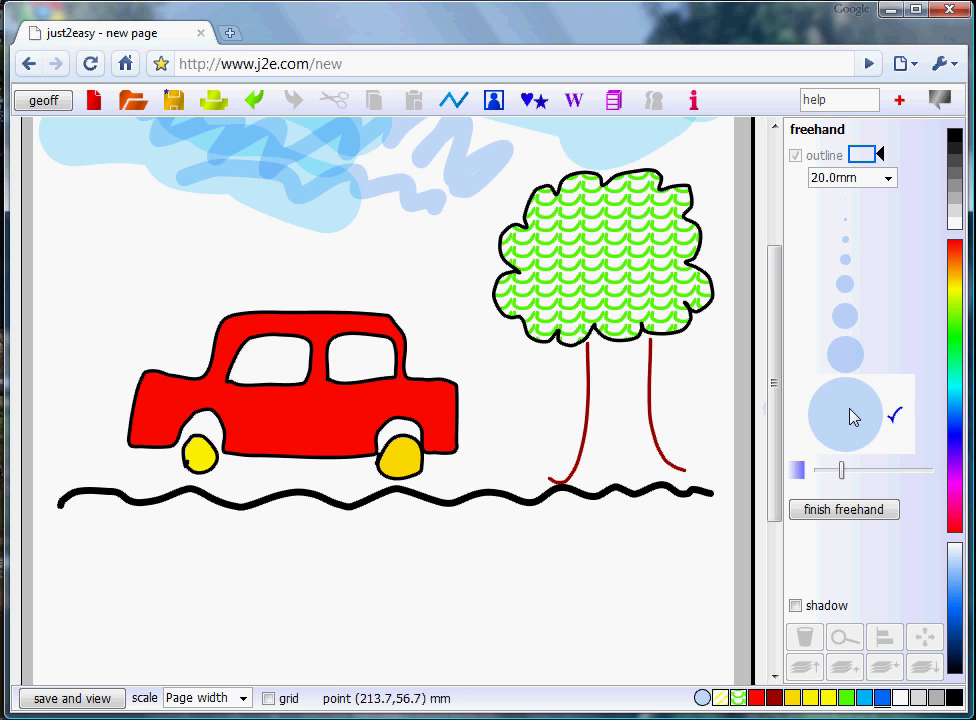
Step: Paint a wide translucent peach band of earth below the black ground line
click(957, 266)
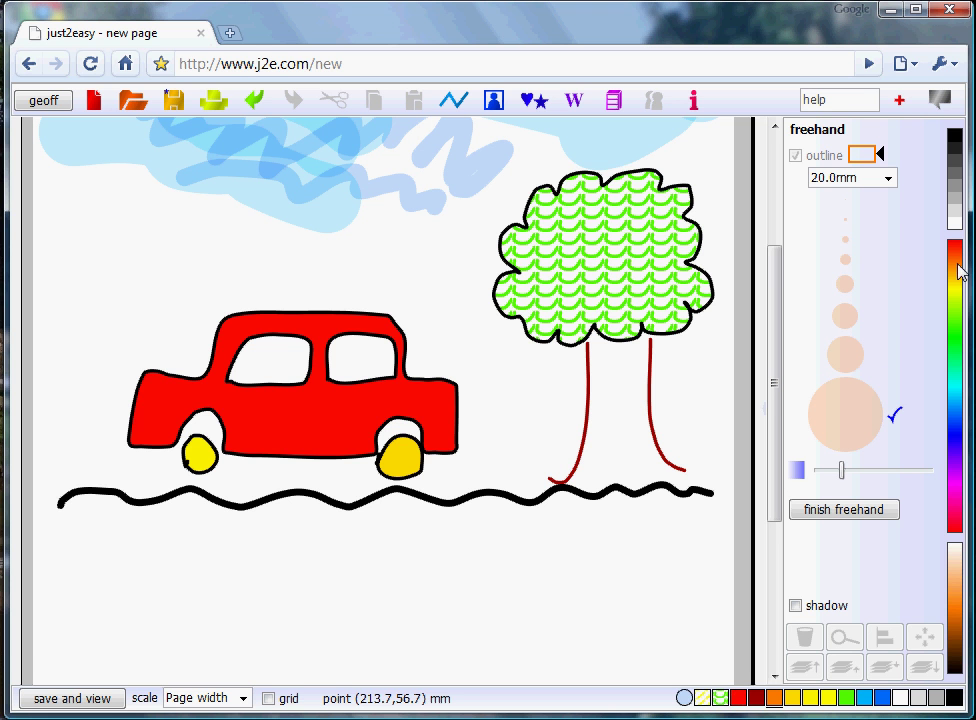
mouse_move(65, 547)
mouse_down()
mouse_move(163, 527)
mouse_move(270, 551)
mouse_move(444, 522)
mouse_move(604, 528)
mouse_move(682, 517)
mouse_move(733, 462)
mouse_up()
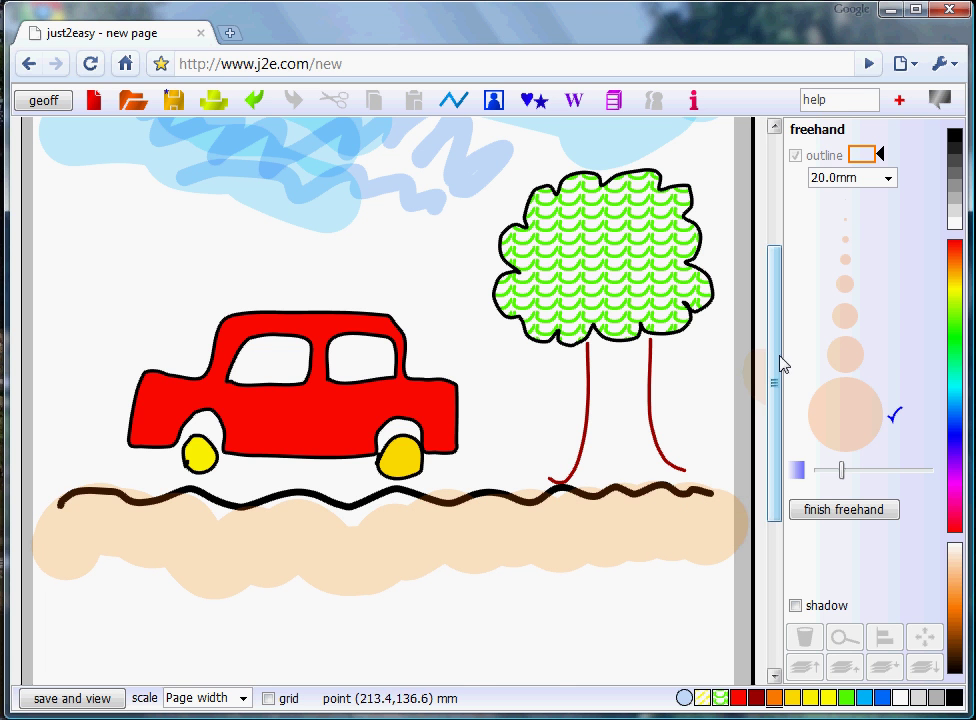
click(457, 102)
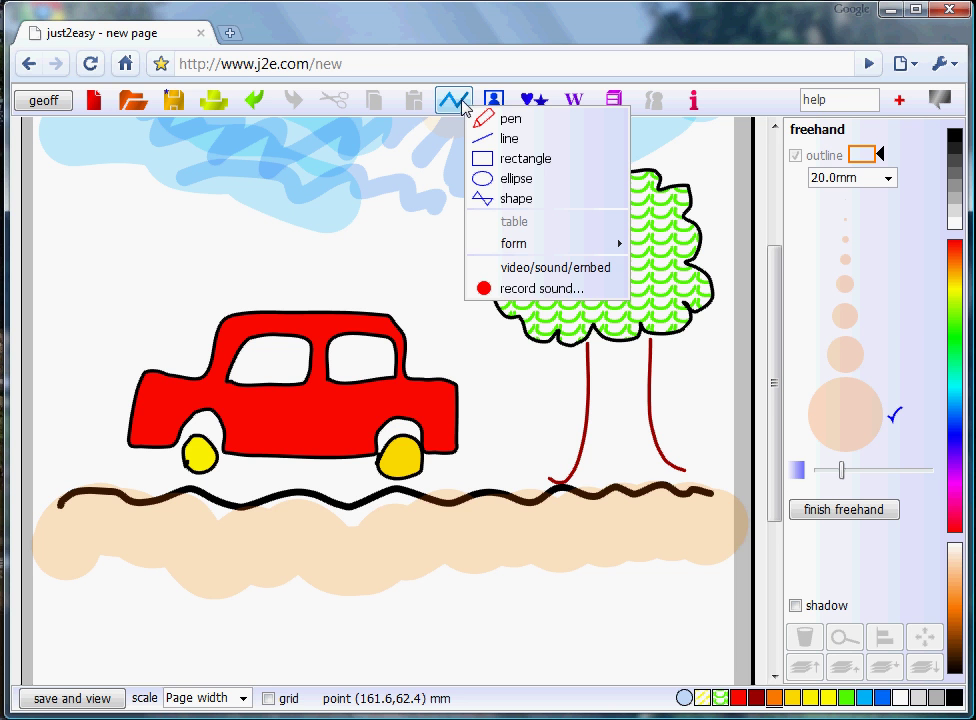
Step: Draw three fully opaque 2.0mm blue V-shaped birds in the sky, then finish freehand
click(963, 458)
click(958, 443)
click(858, 241)
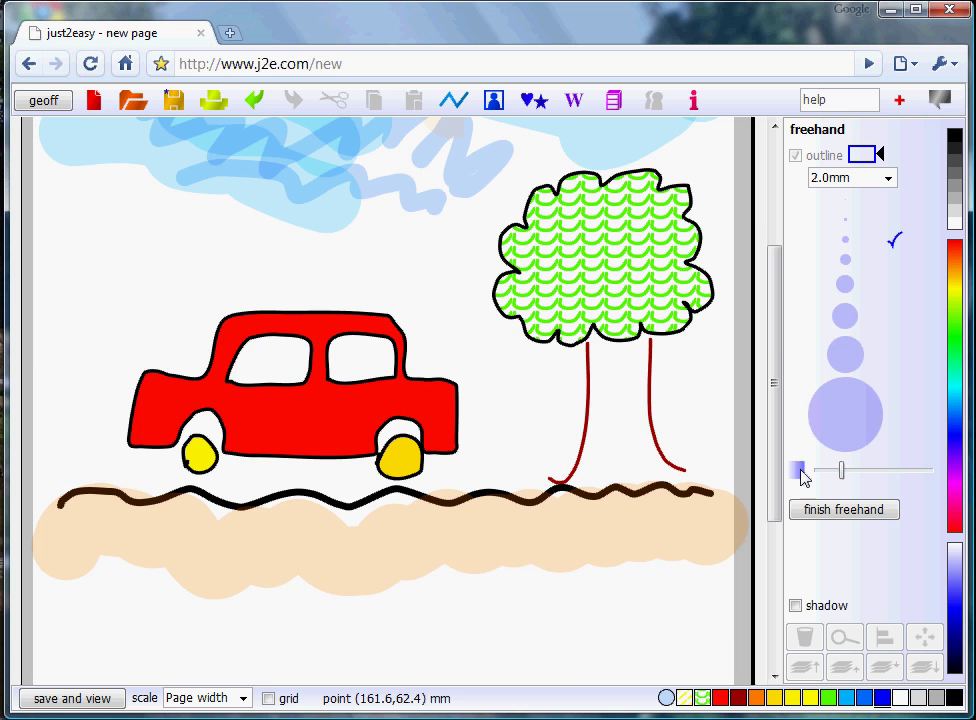
click(801, 471)
drag(775, 375, 671, 218)
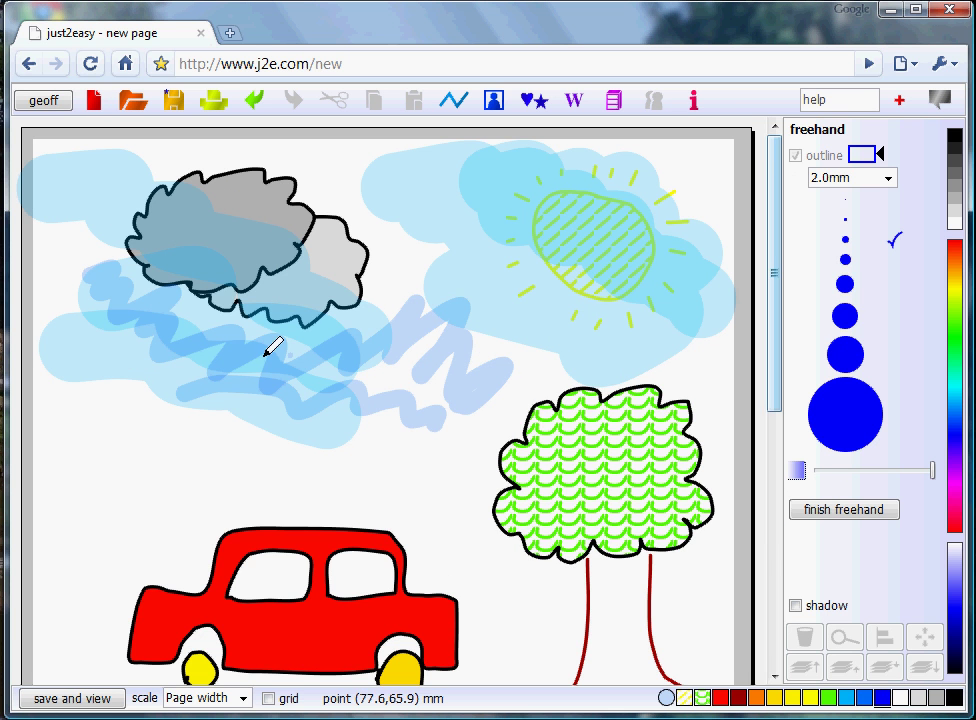
mouse_move(134, 365)
mouse_down()
mouse_move(161, 392)
mouse_move(195, 353)
mouse_up()
mouse_move(262, 385)
mouse_down()
mouse_move(278, 400)
mouse_move(428, 322)
mouse_up()
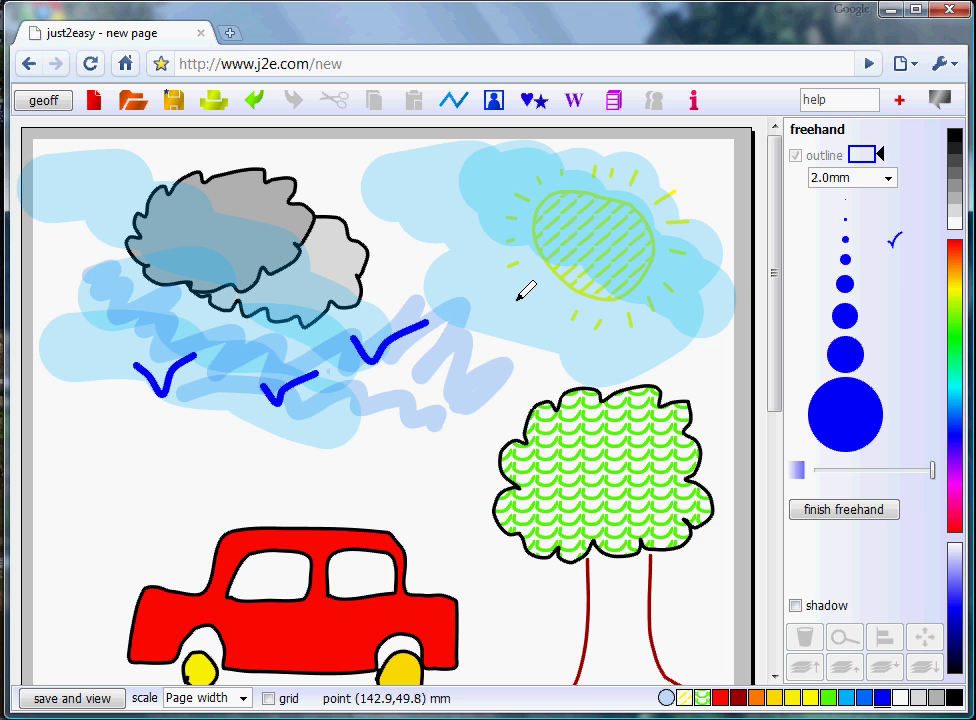
key(Escape)
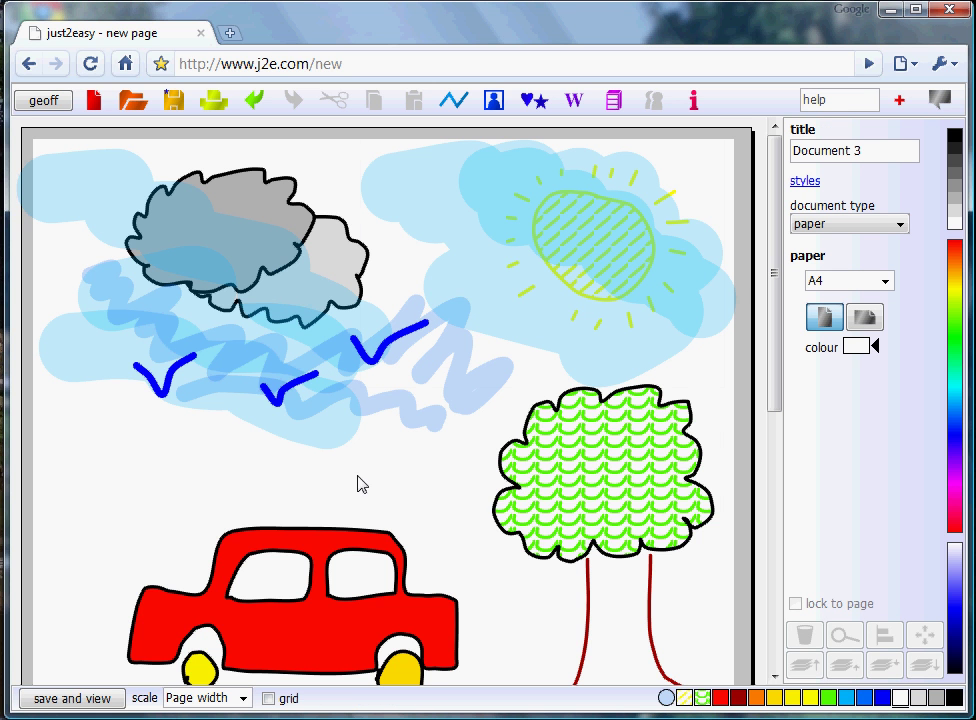
Step: Send the pale blue sky strokes to the back, behind the clouds and sun
click(108, 192)
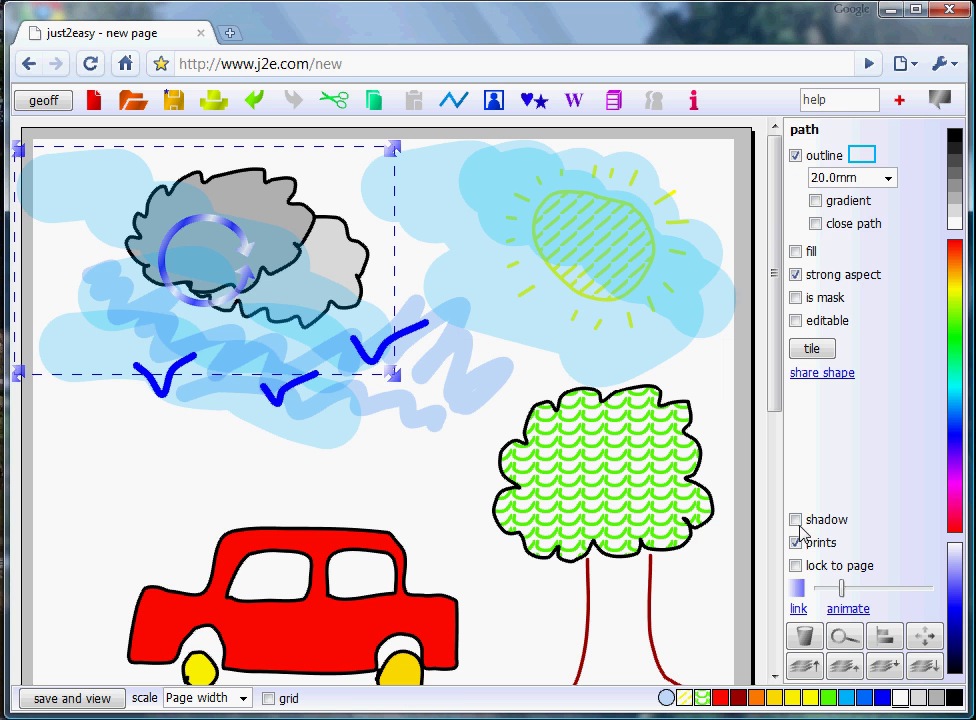
click(924, 666)
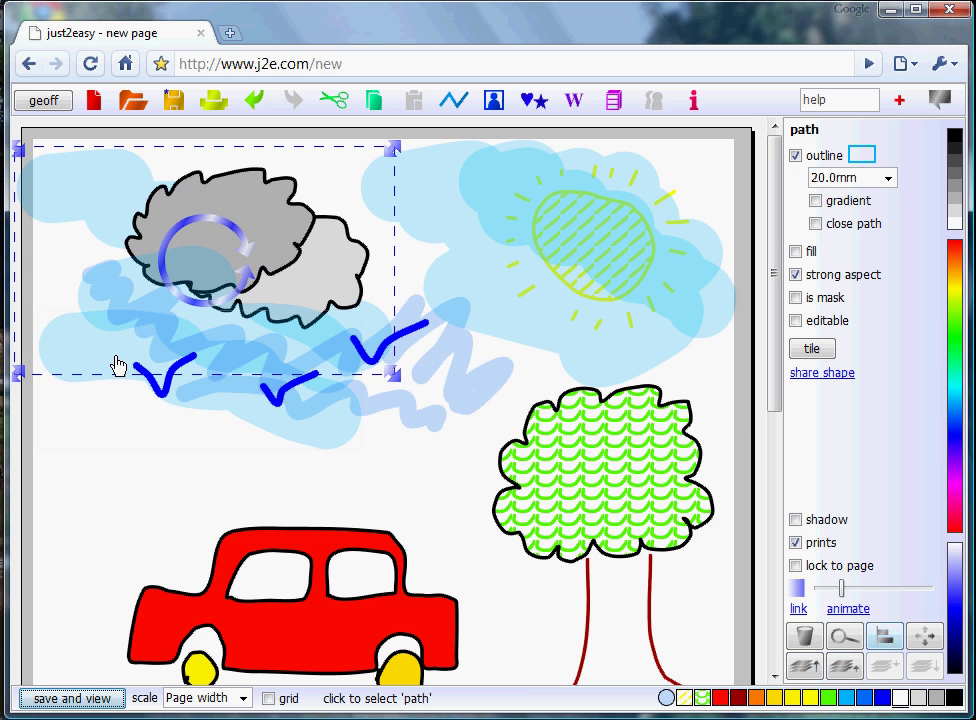
click(146, 343)
click(924, 666)
click(375, 374)
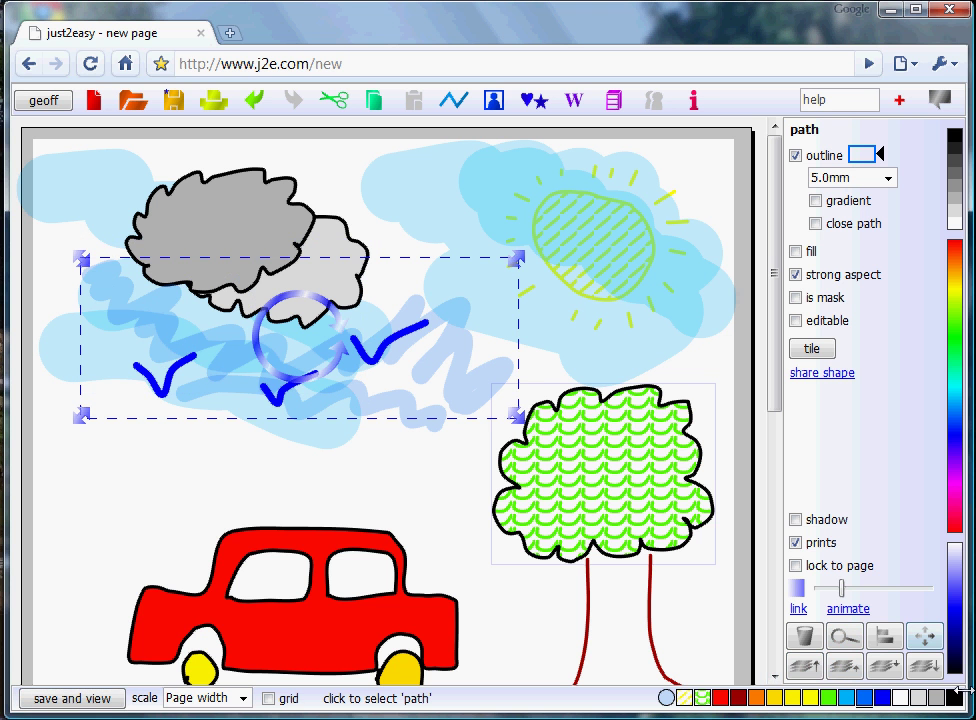
click(285, 399)
click(926, 668)
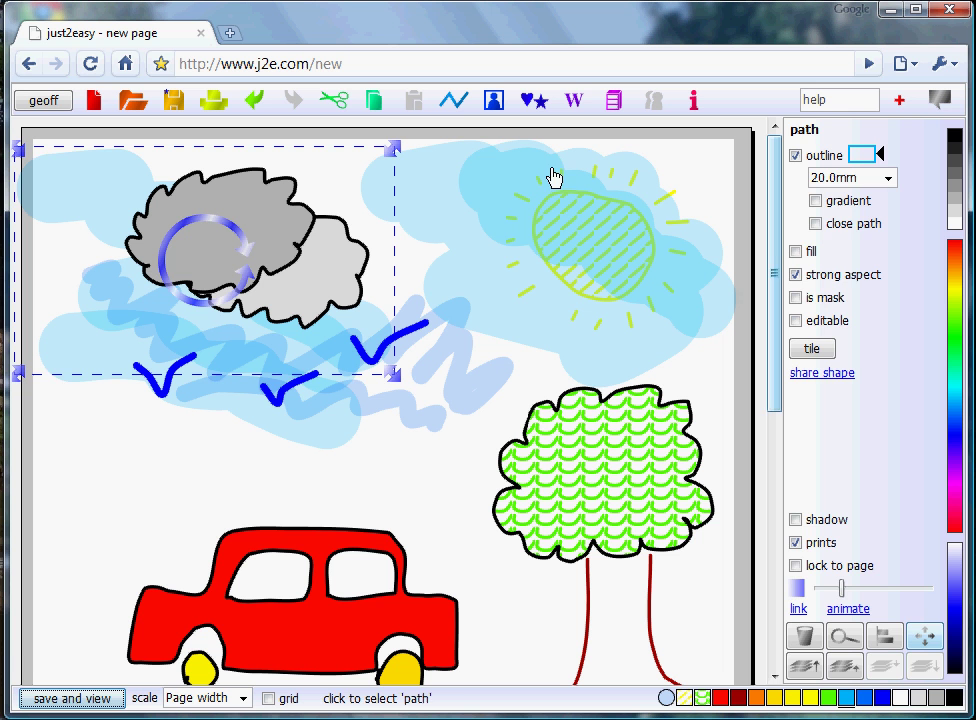
click(475, 148)
click(484, 179)
shift+click(603, 360)
click(926, 668)
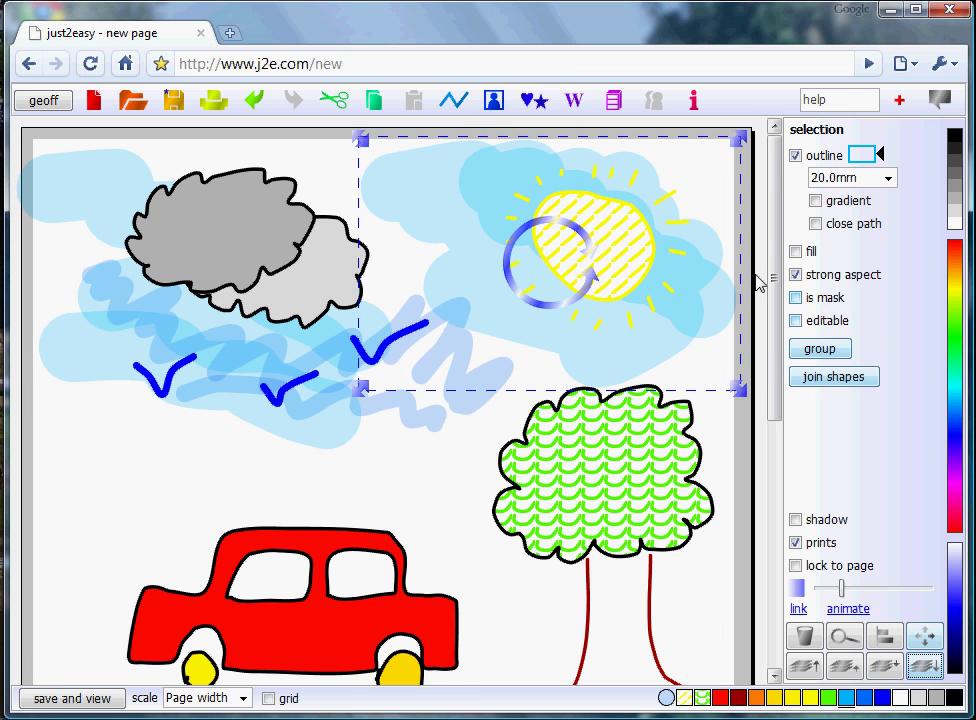
Step: Give both grey clouds a blurred drop shadow
scroll(778, 310, down, 1)
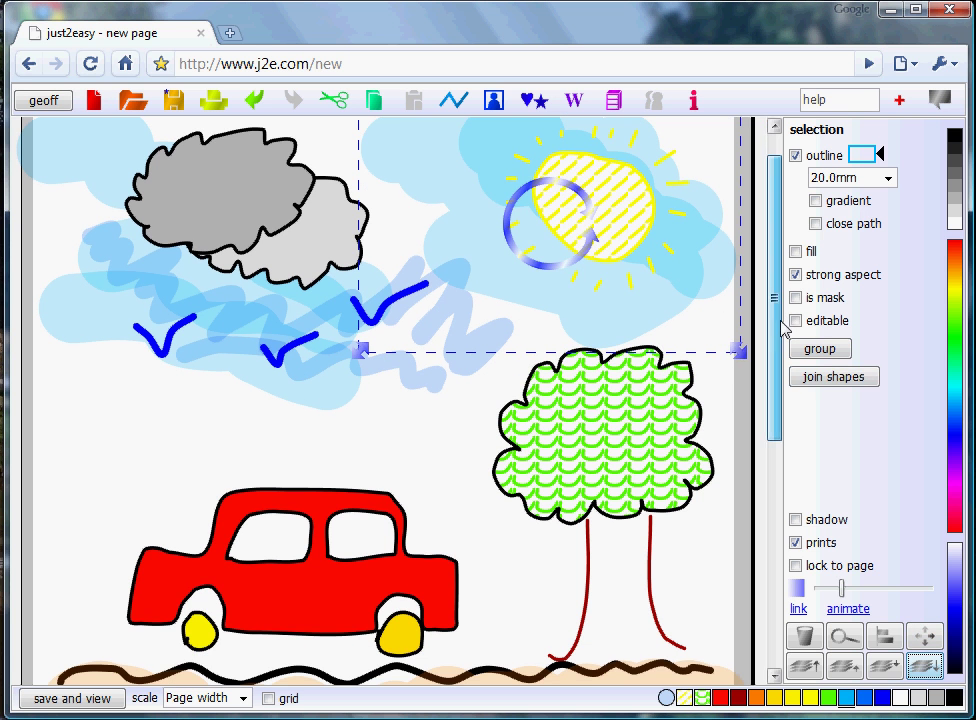
click(261, 157)
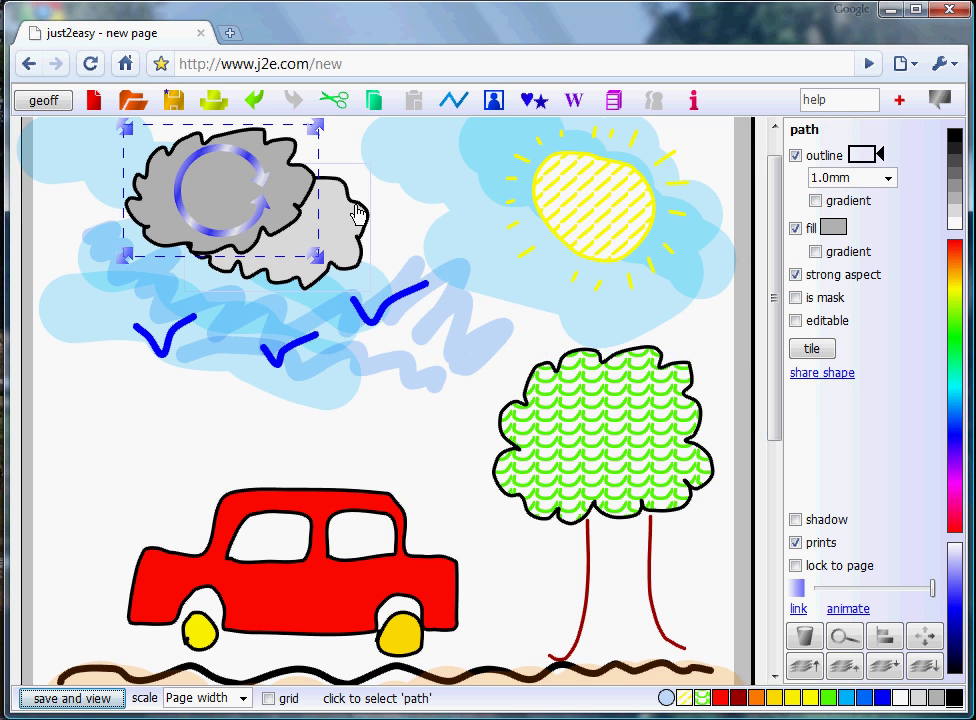
shift+click(357, 212)
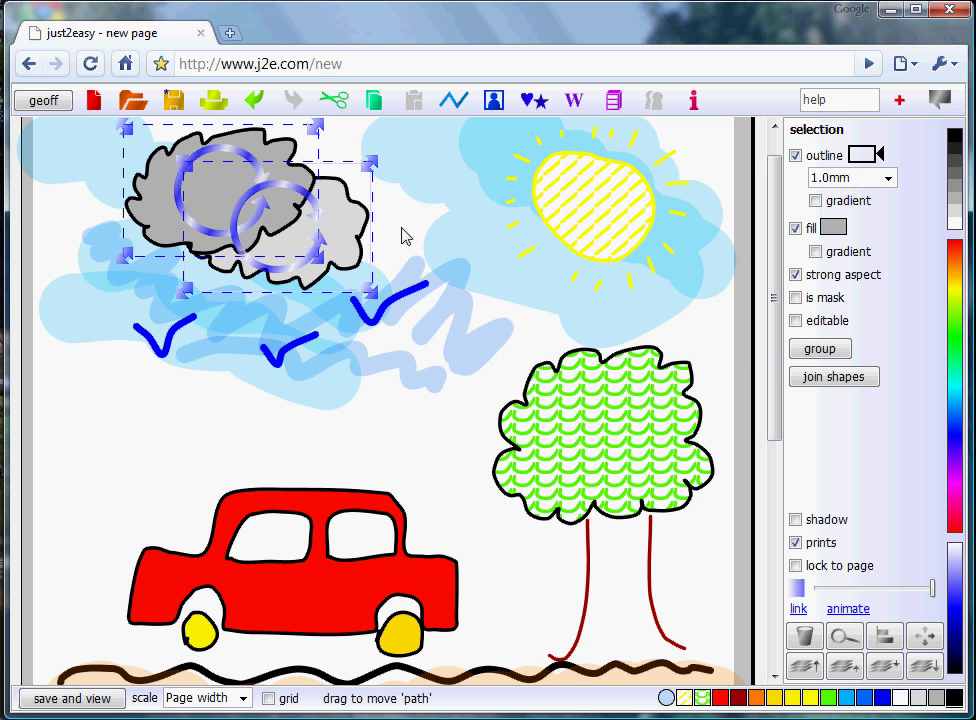
click(796, 520)
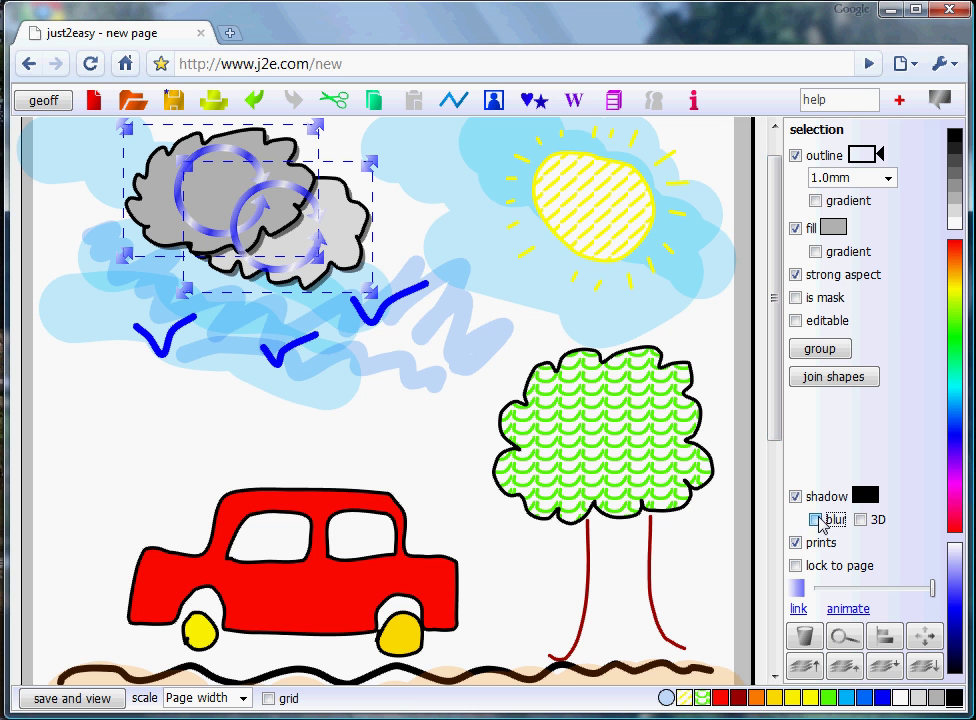
click(815, 520)
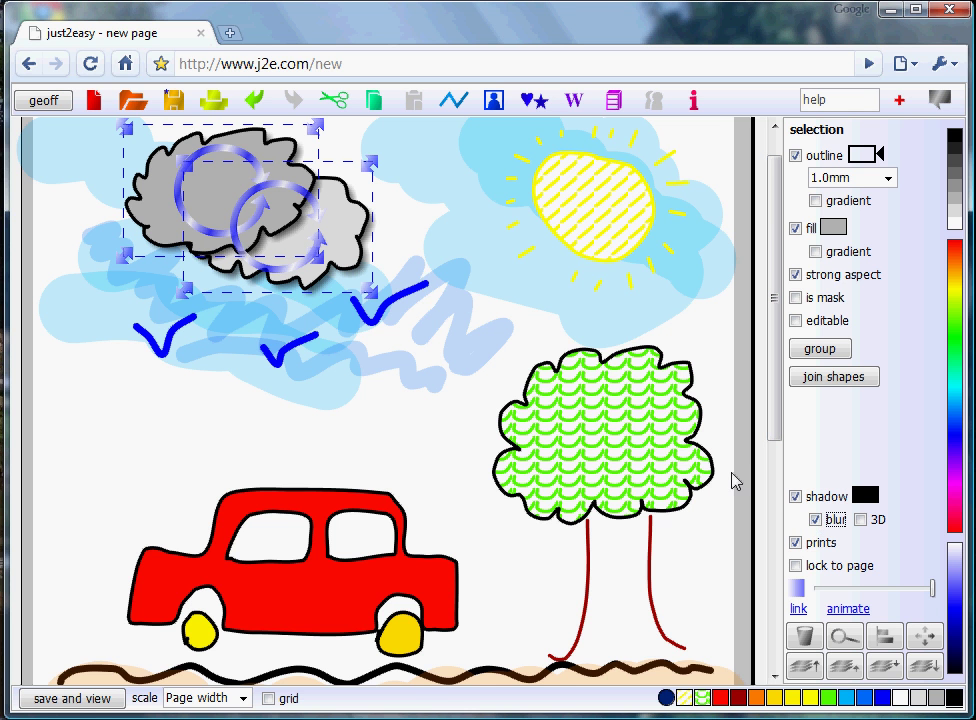
click(172, 429)
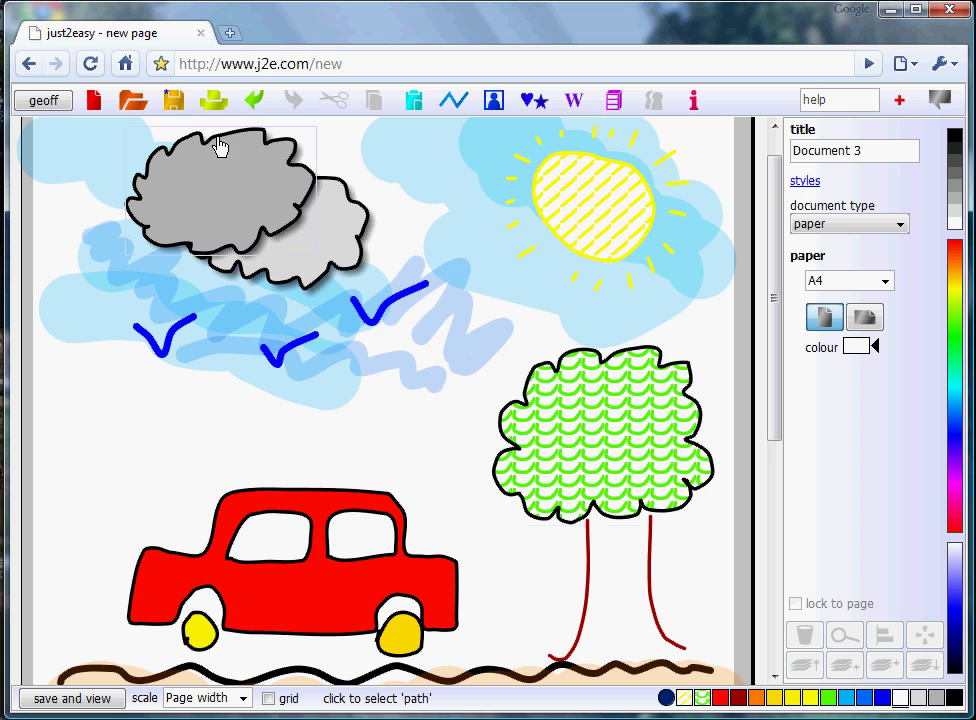
Step: Save the drawing as 'My Picture', published as a web page
click(174, 101)
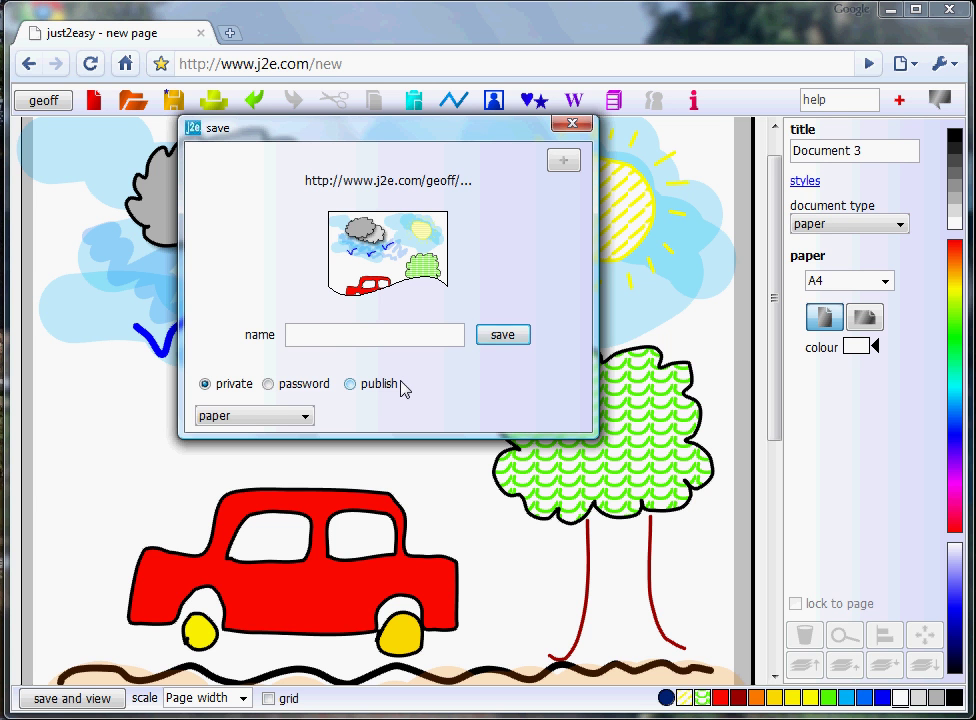
text(My P)
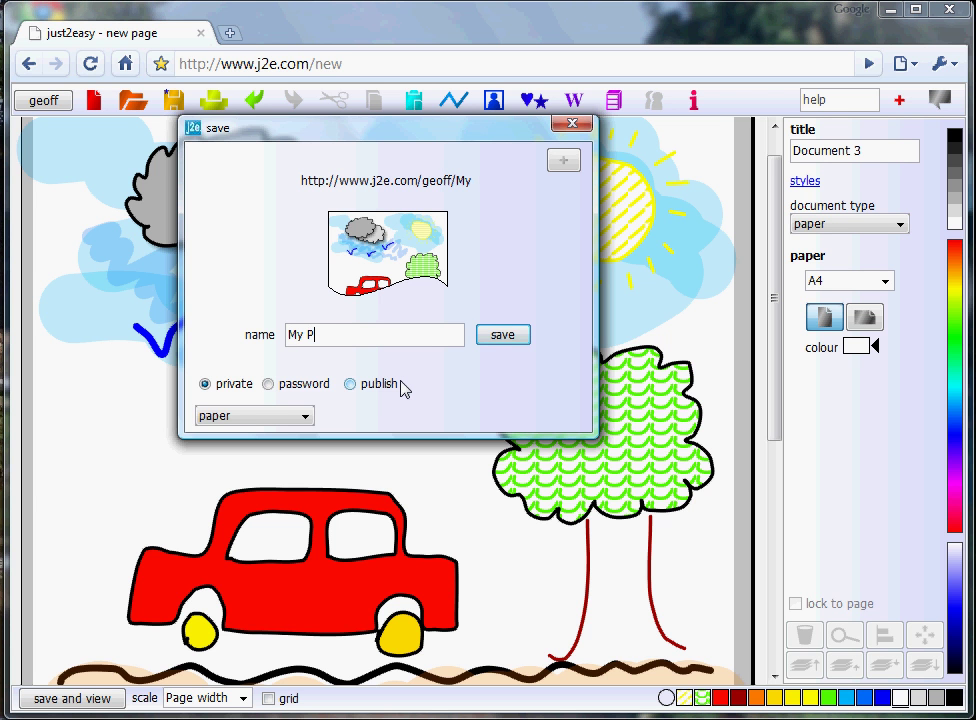
text(ic)
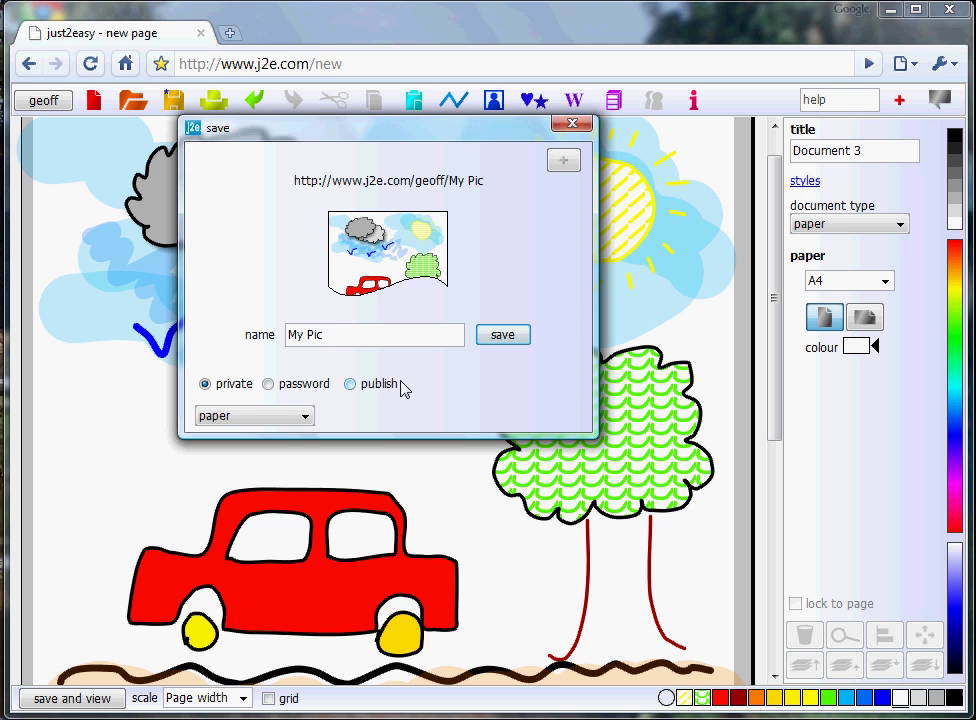
text(ture)
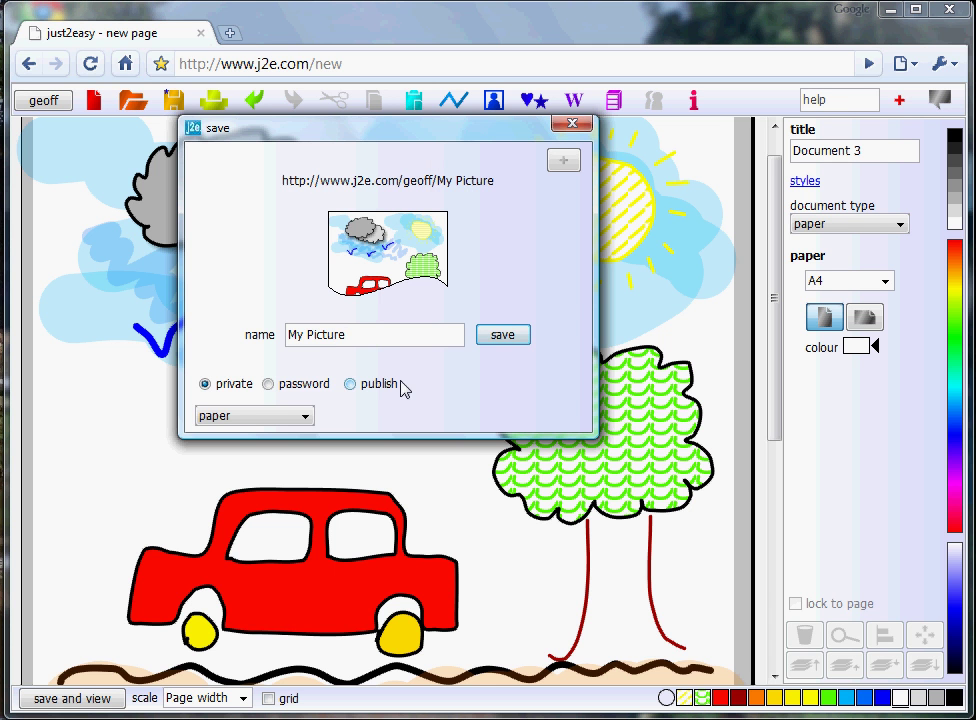
click(352, 386)
click(306, 417)
click(277, 451)
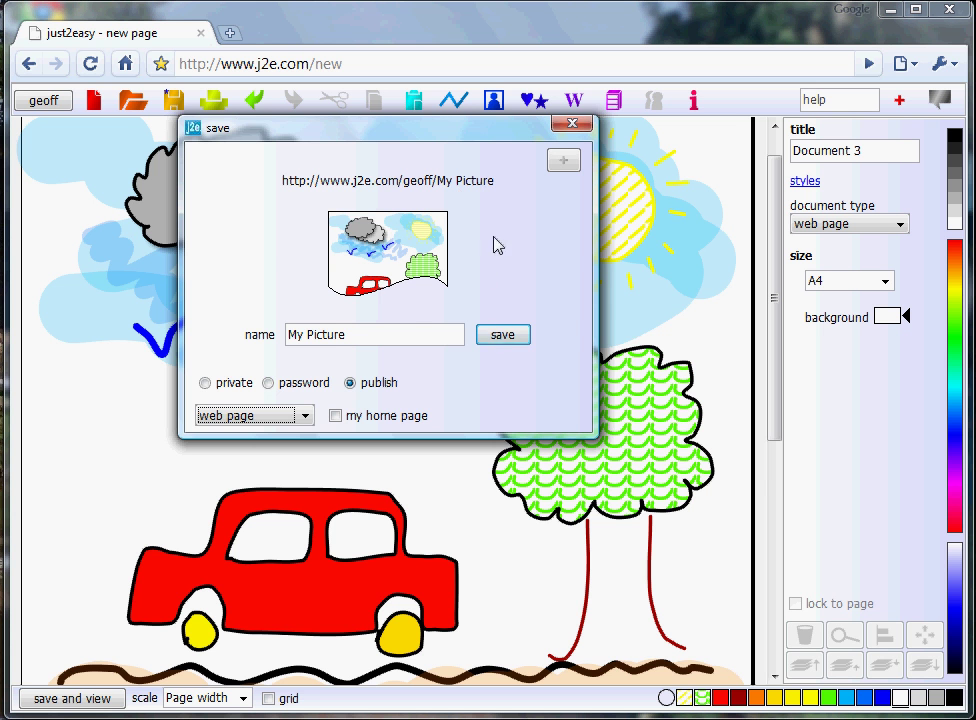
click(502, 338)
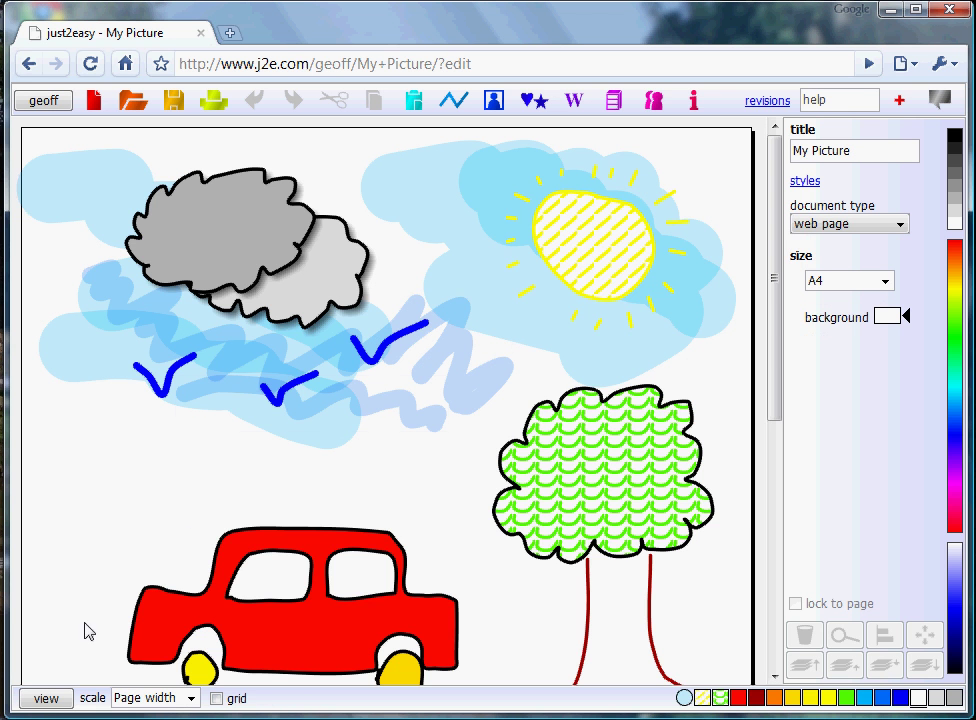
Step: View the published 'My Picture' page outside edit mode
click(47, 698)
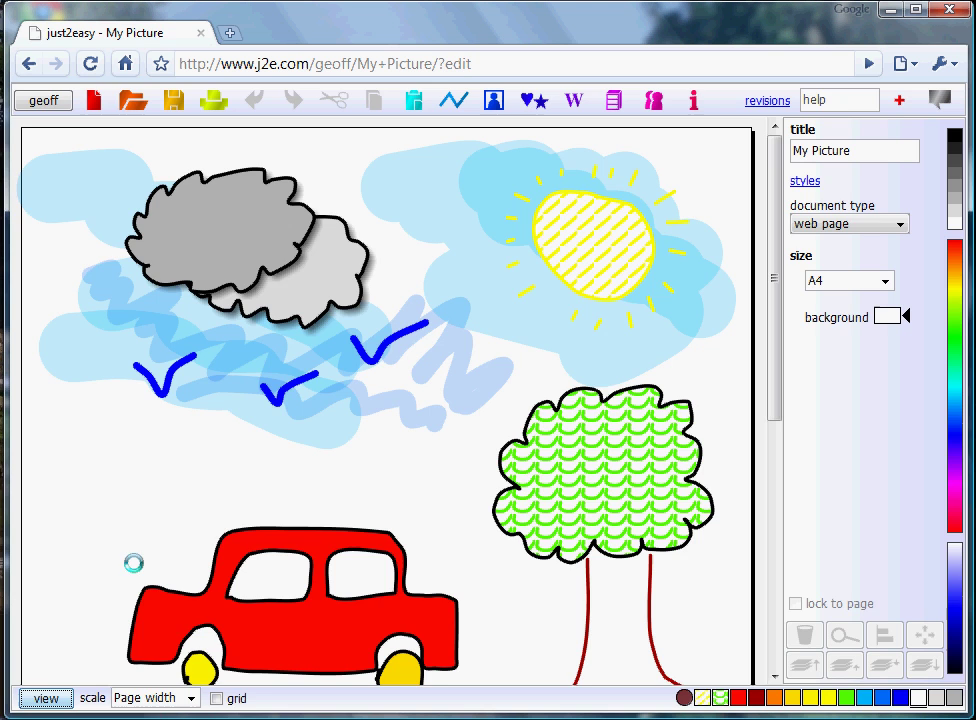